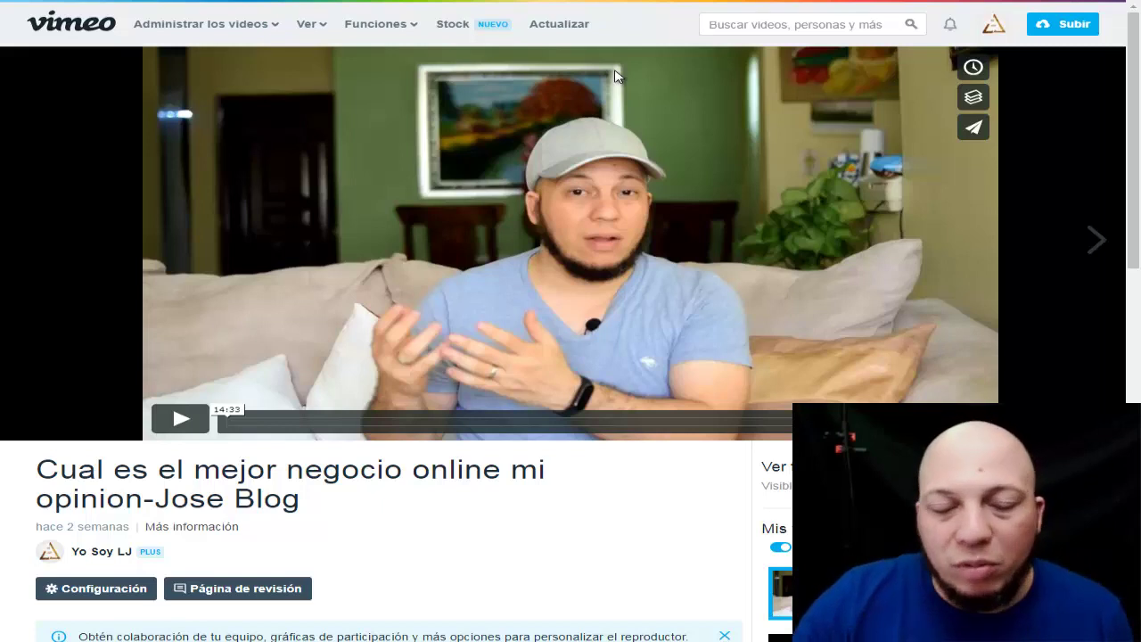
Step: Upload the MP4 video "SOLUCION No Puedes descargar Imagenes de Gearbest Aliexpress y otras paginas web" with viewing open to anyone
click(1068, 37)
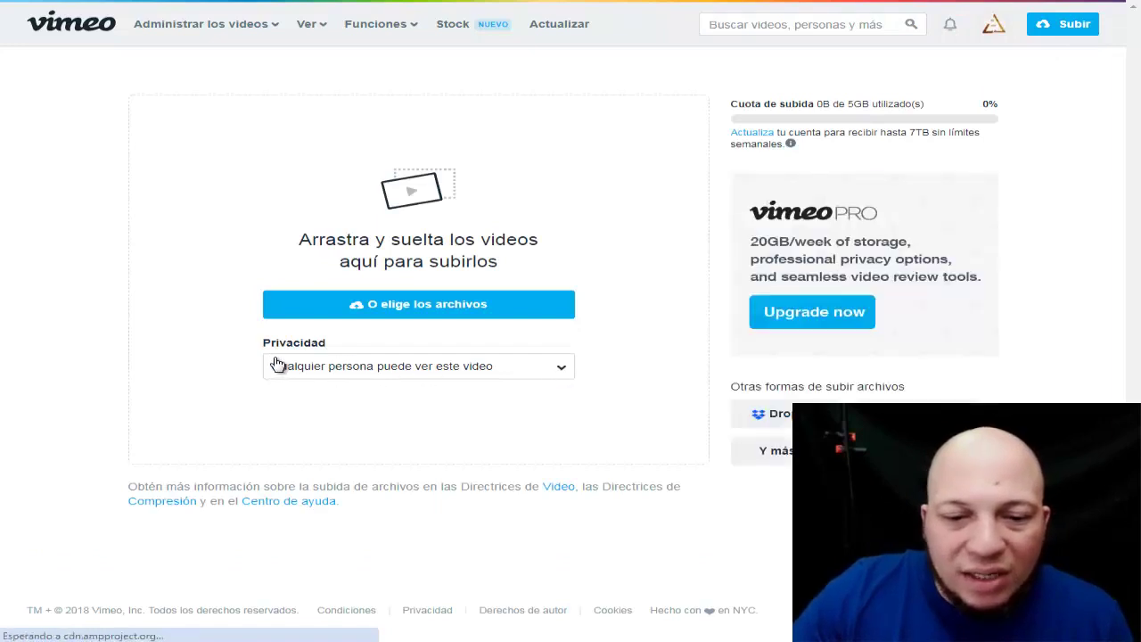
click(554, 378)
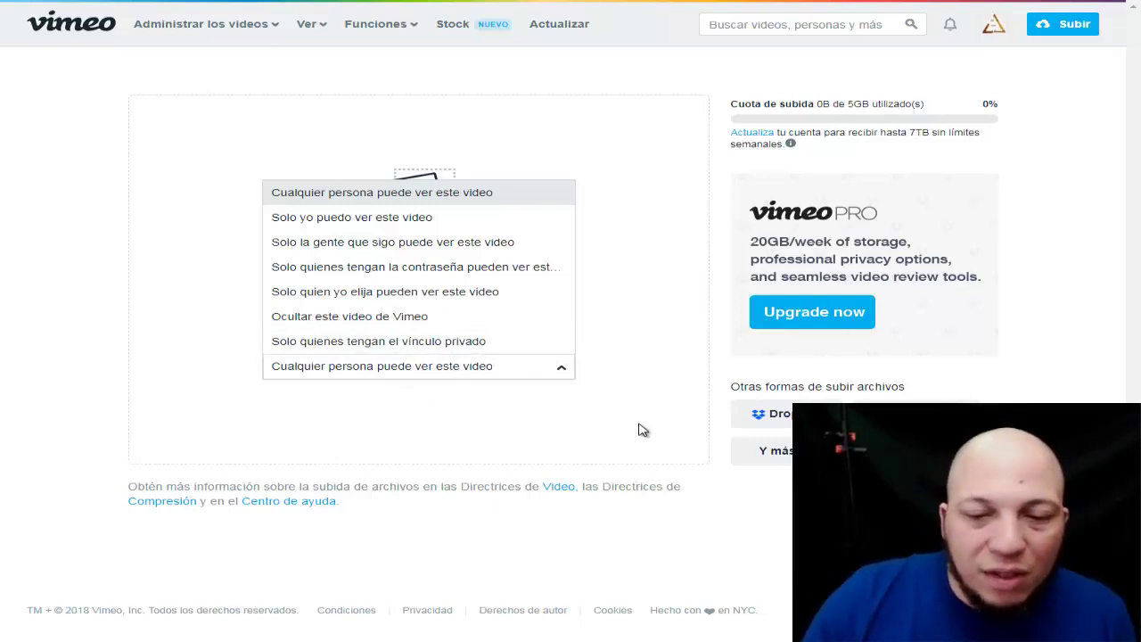
click(647, 360)
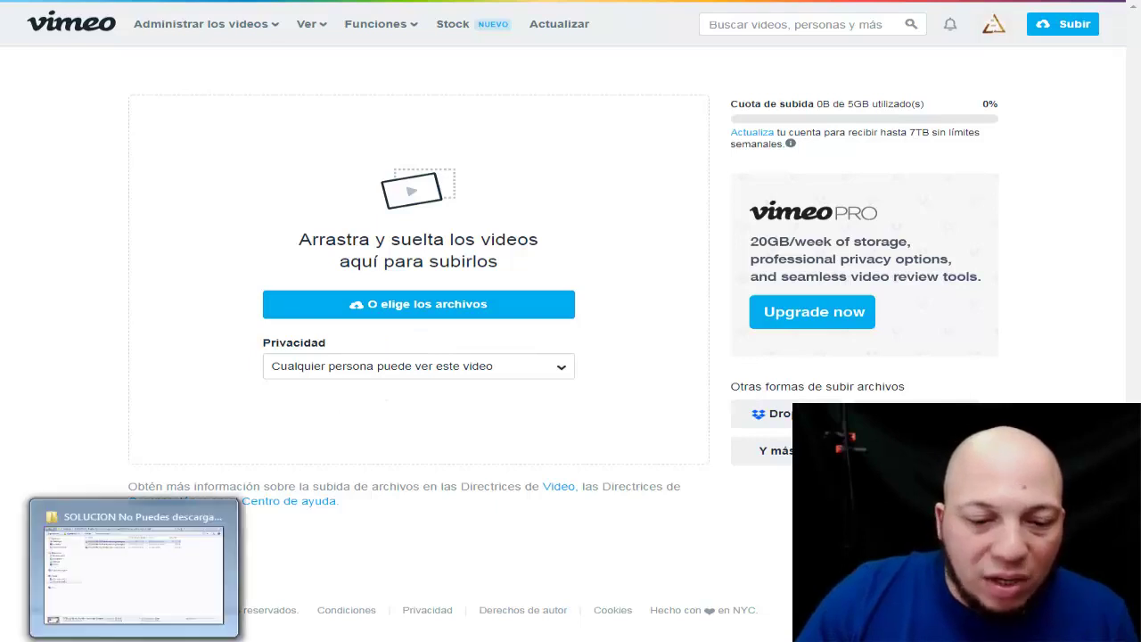
click(197, 581)
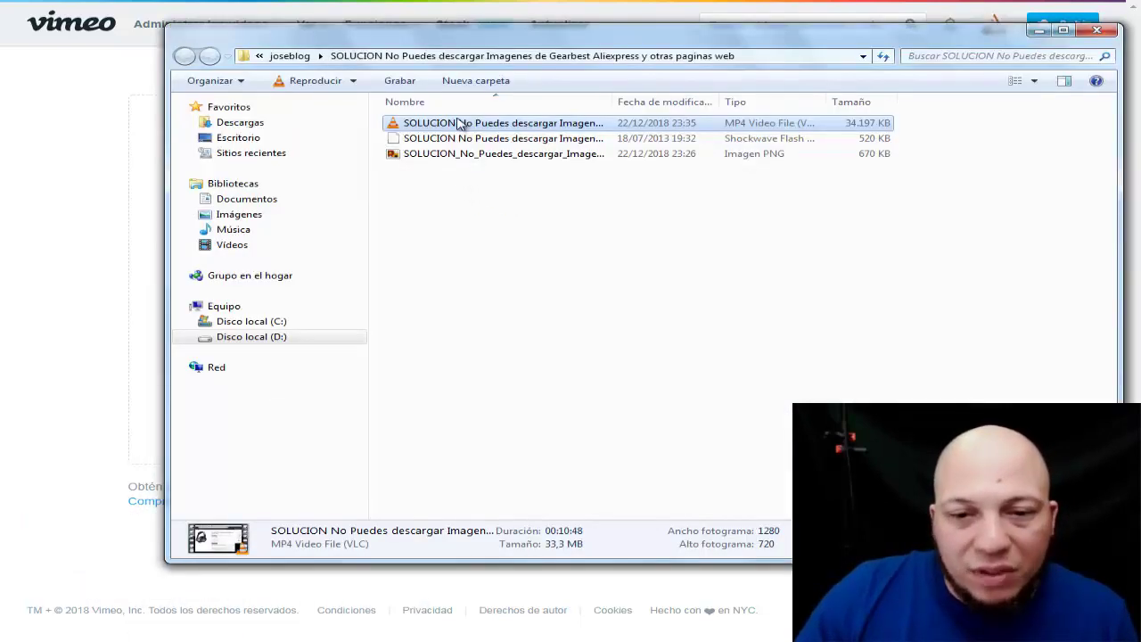
drag(457, 129, 437, 309)
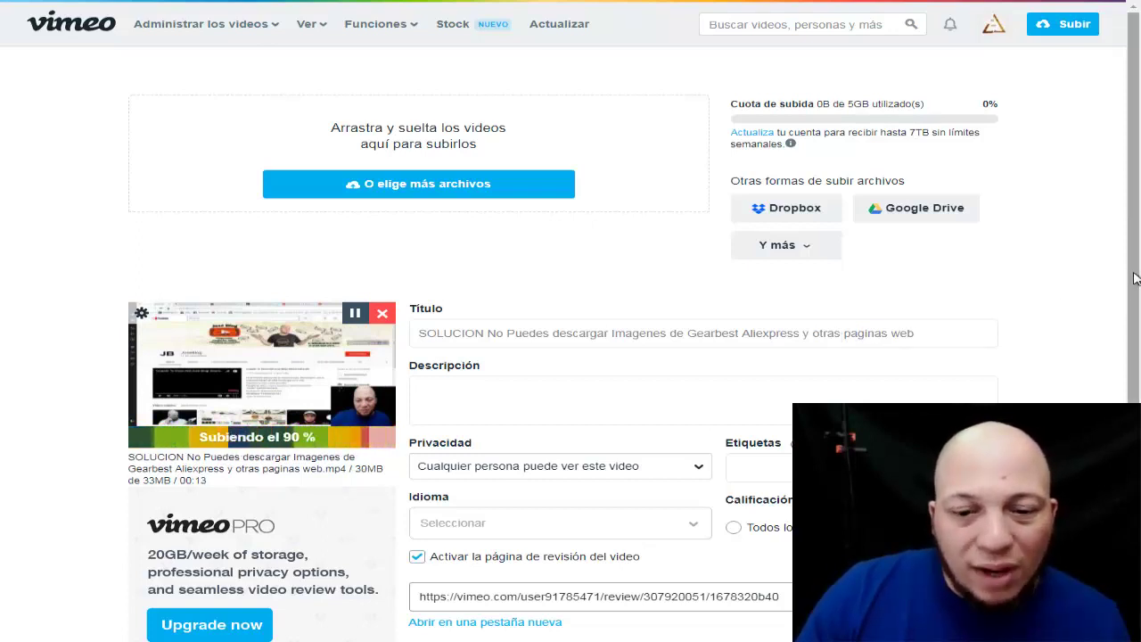
Step: Tag the video with vlog, joseblog, josevlog, educacion financiera, tutorial, vimeo, and rate its content as Todos los públicos
scroll(1070, 320, down, 1)
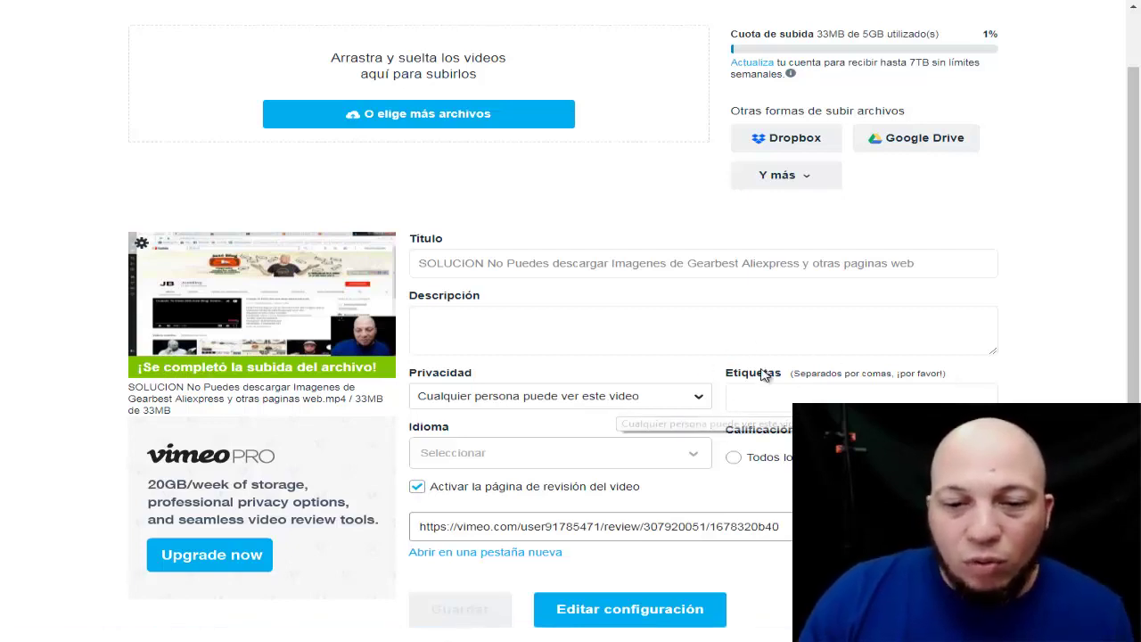
click(942, 265)
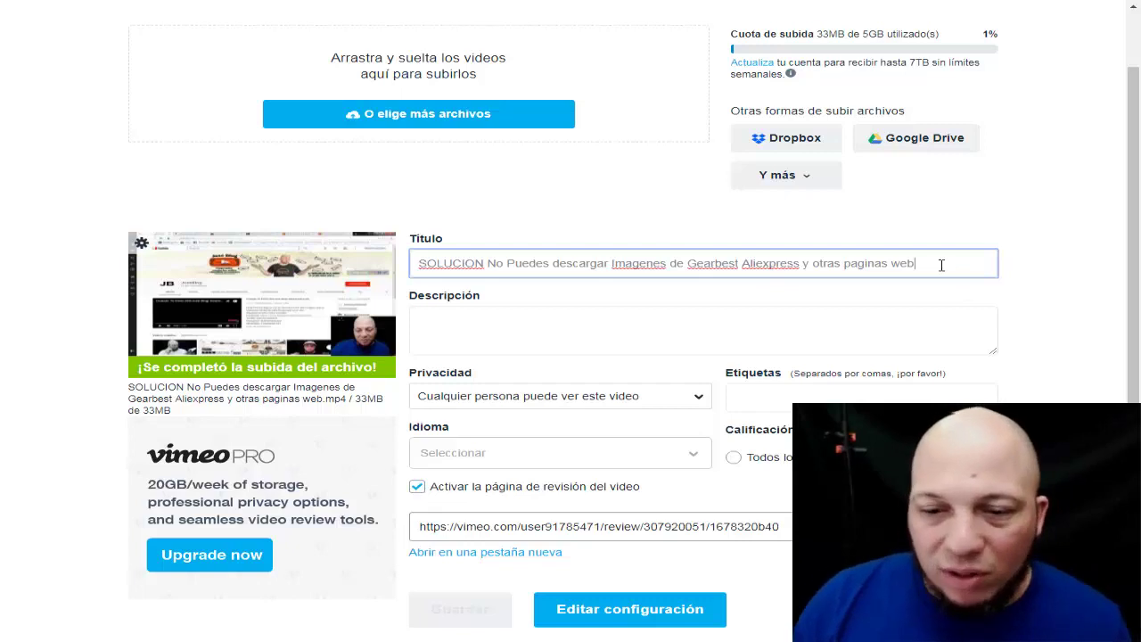
scroll(824, 324, down, 1)
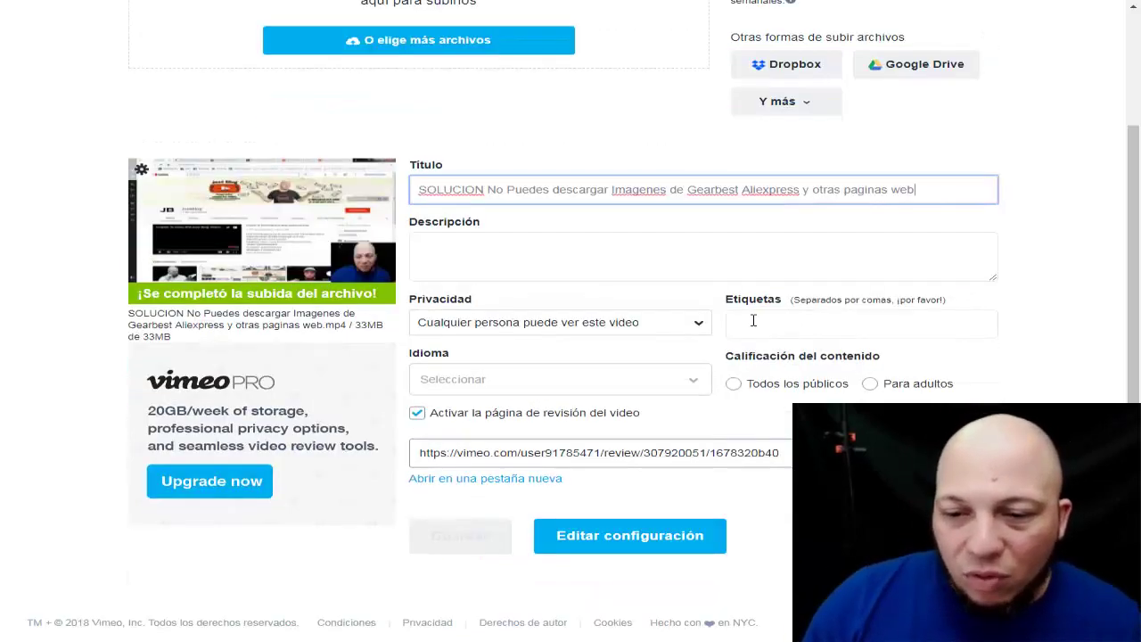
click(753, 320)
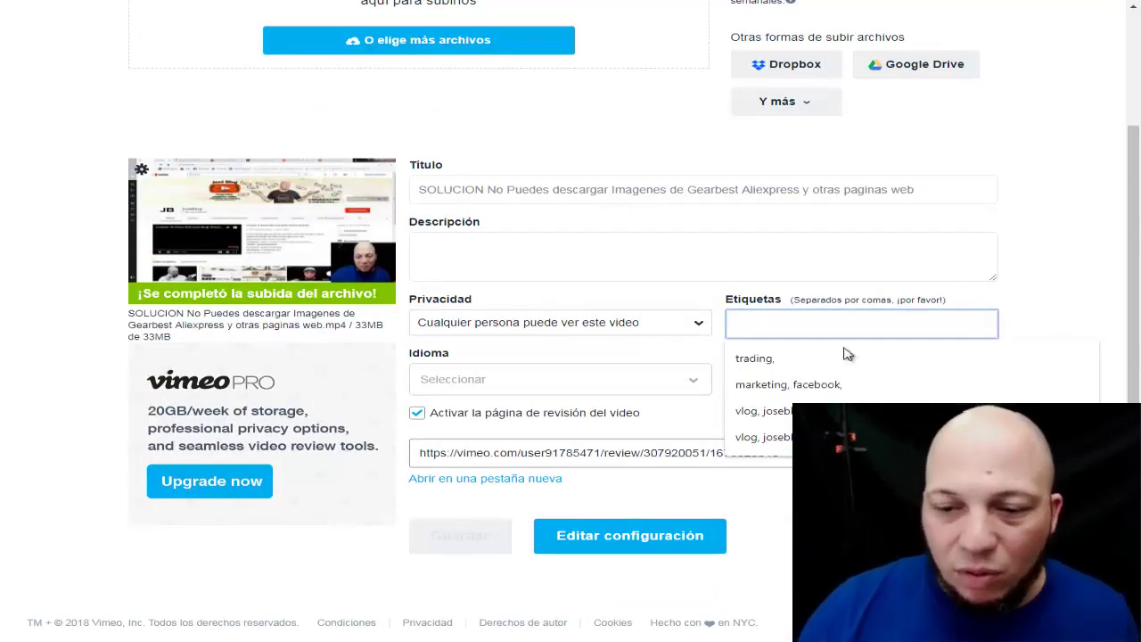
key(Down)
key(Down)
key(Down)
key(Return)
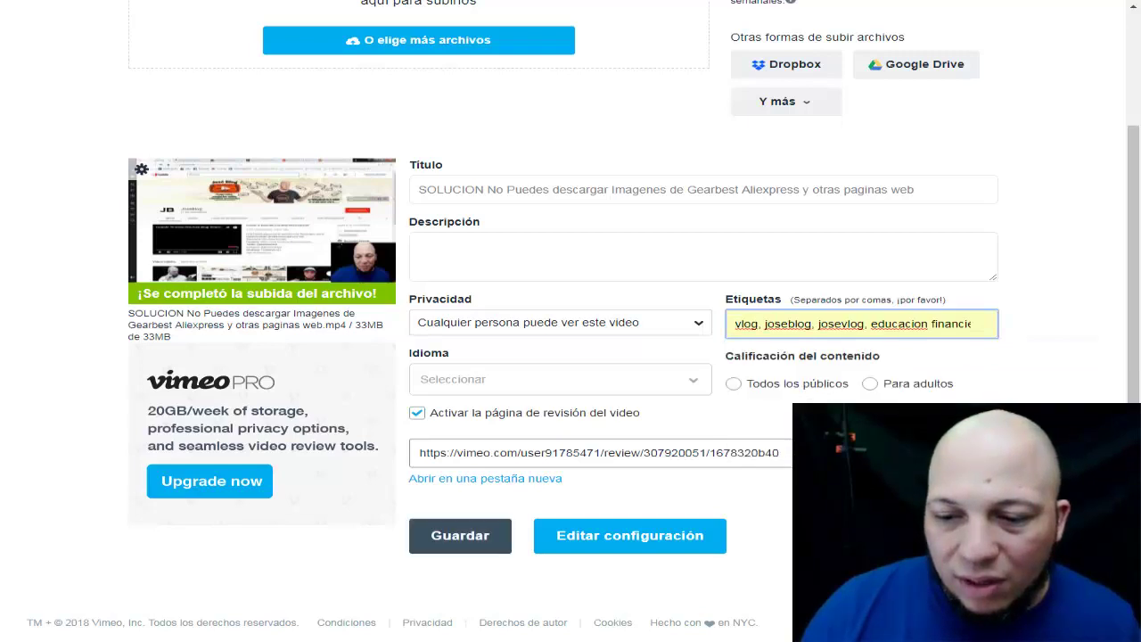
click(987, 327)
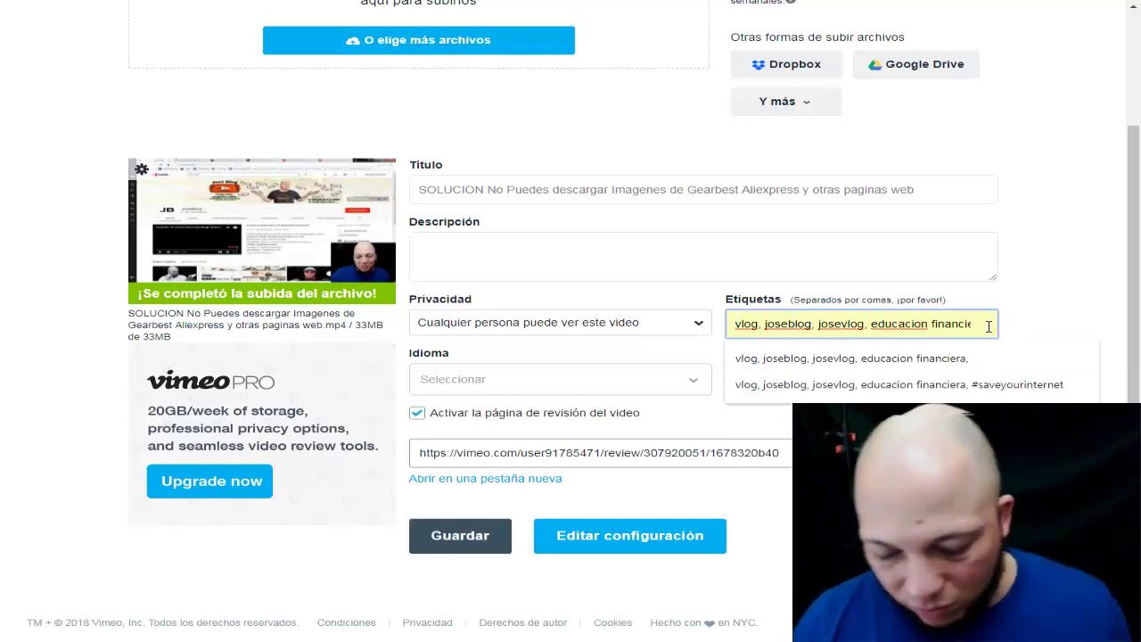
key(Return)
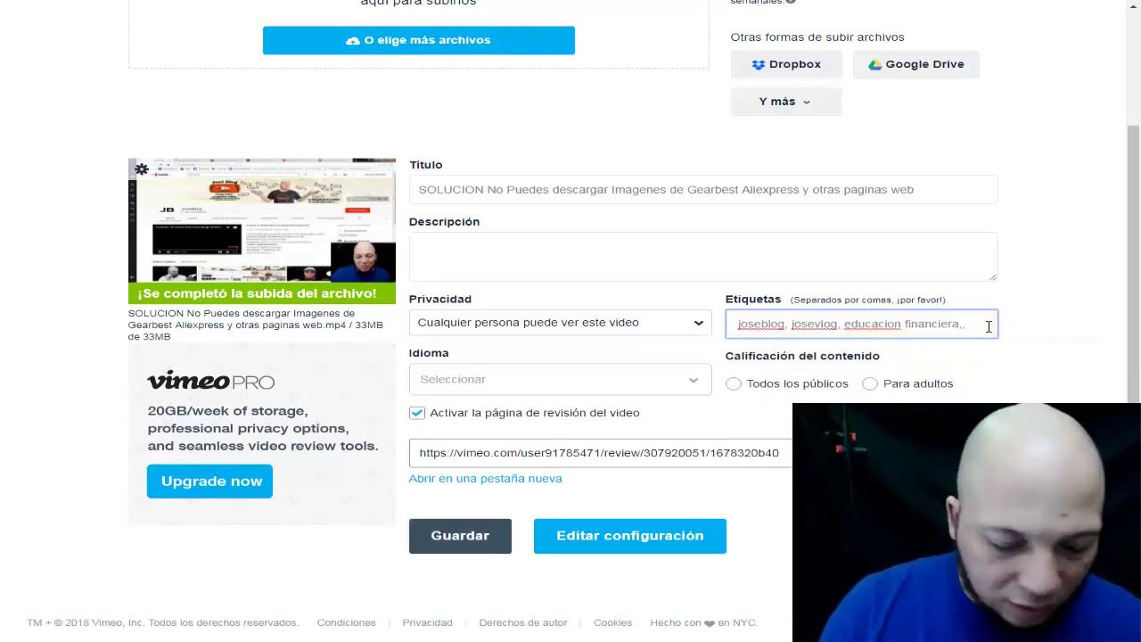
text(tutorial, vimeo,)
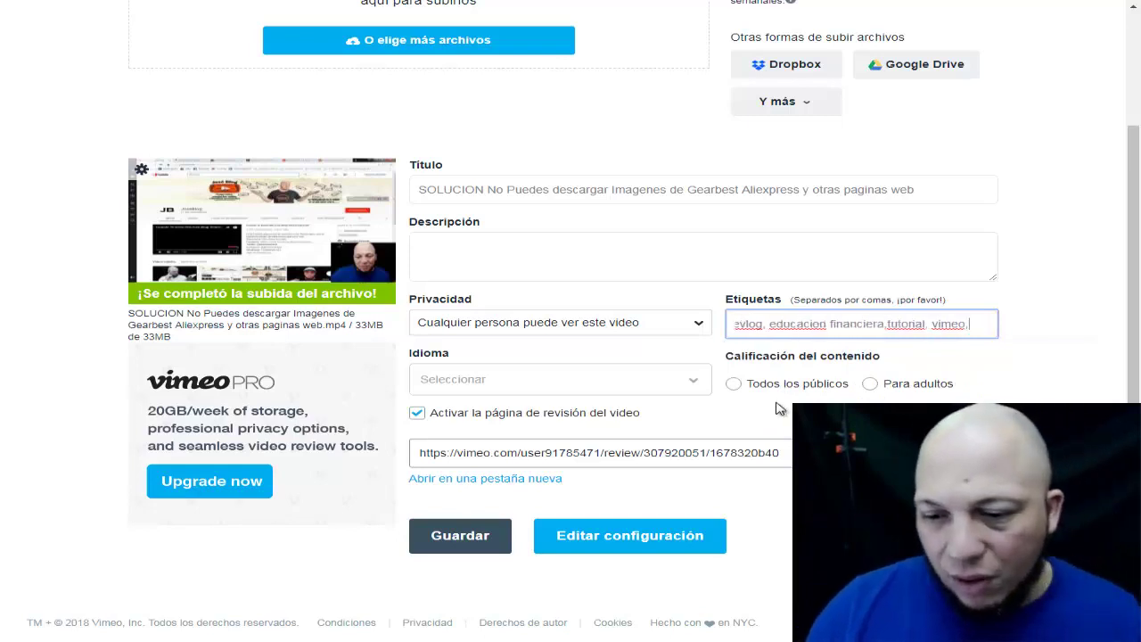
click(734, 384)
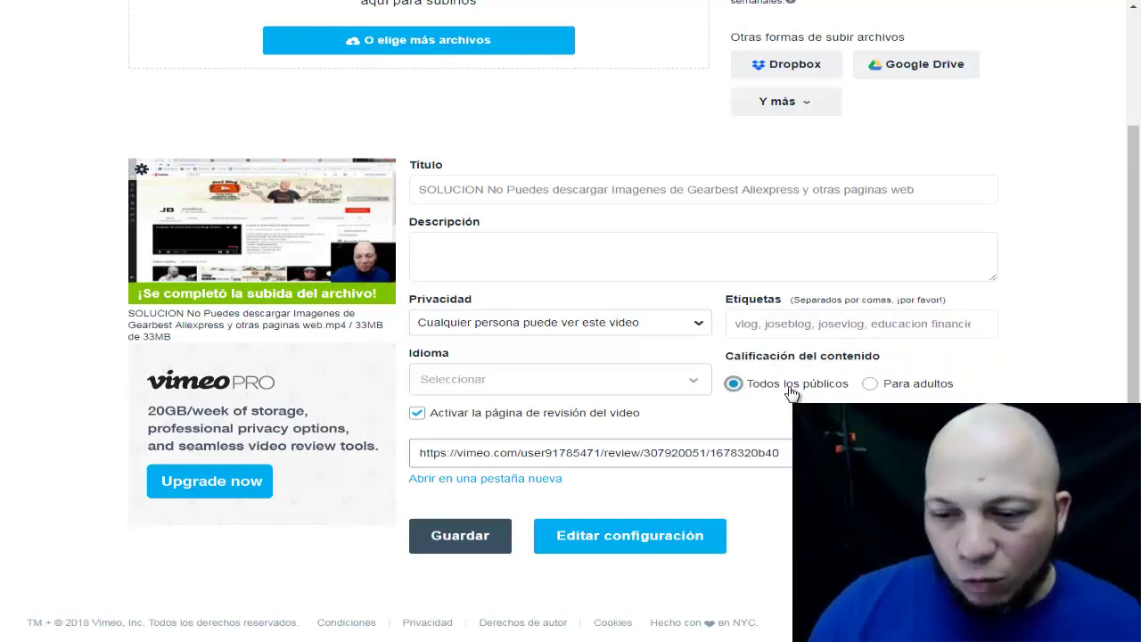
Step: Set the video's language to español (Latinoamérica) and open its full configuration for editing
click(693, 385)
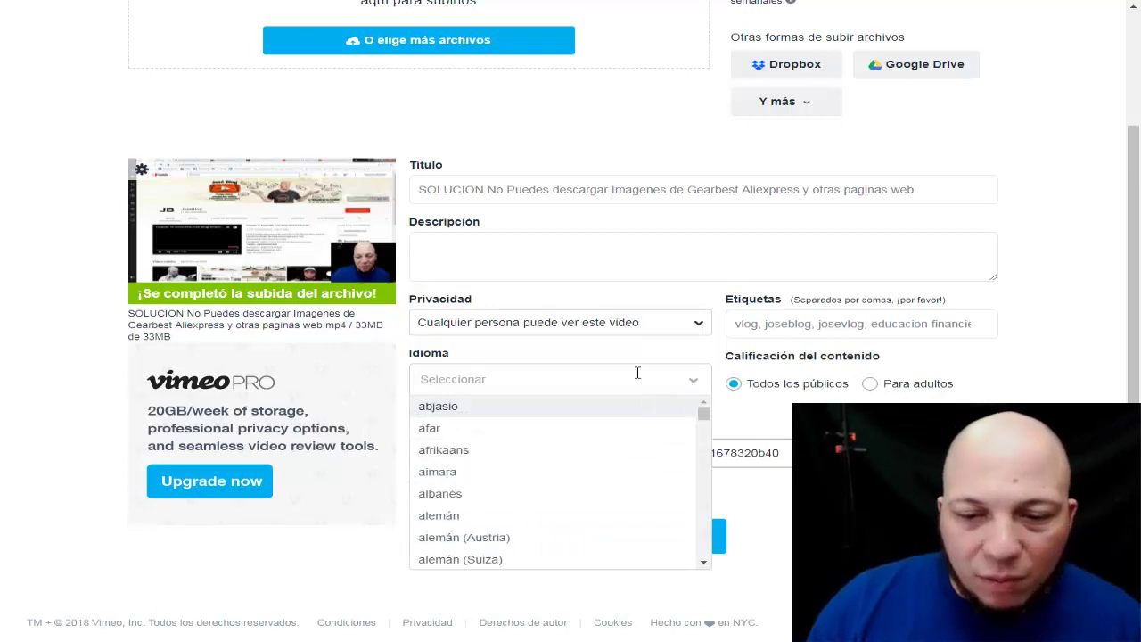
text(es)
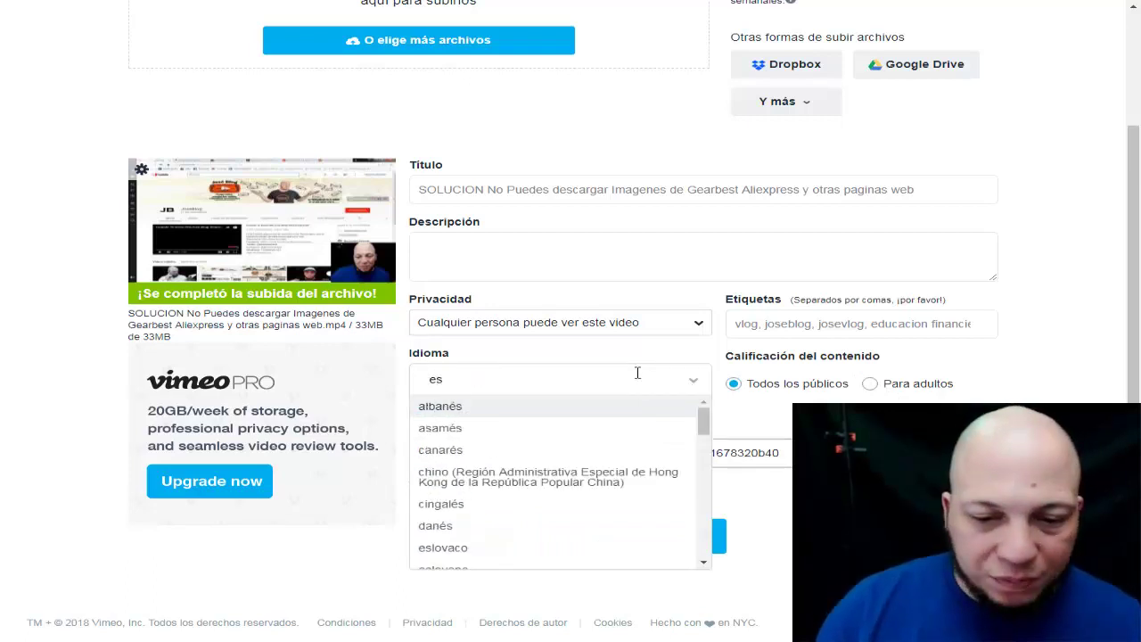
text(pa)
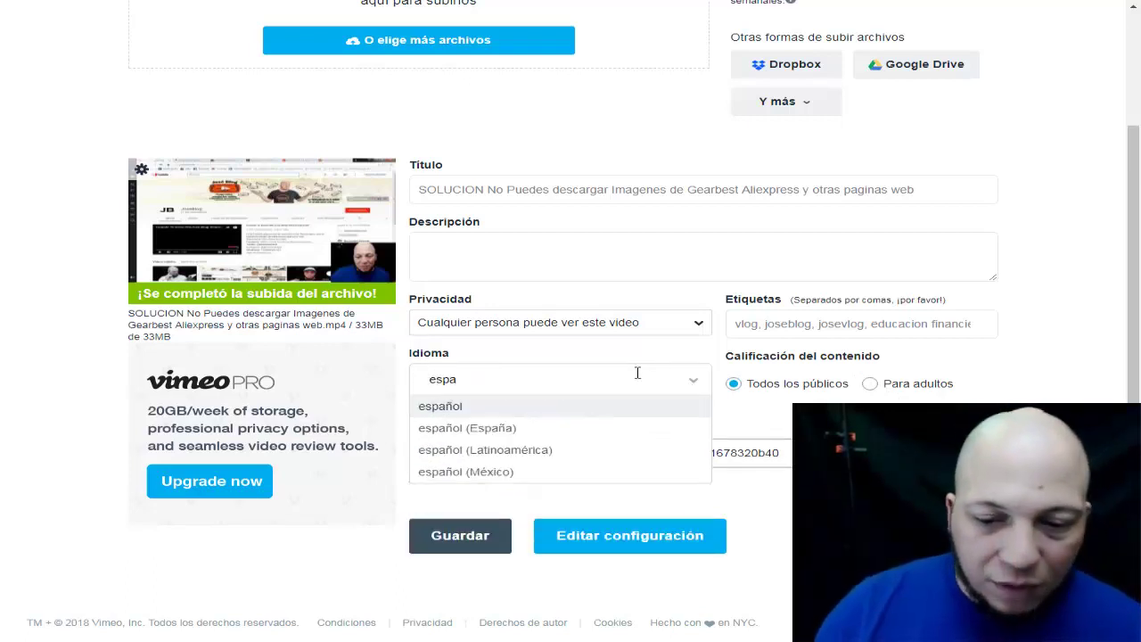
click(543, 450)
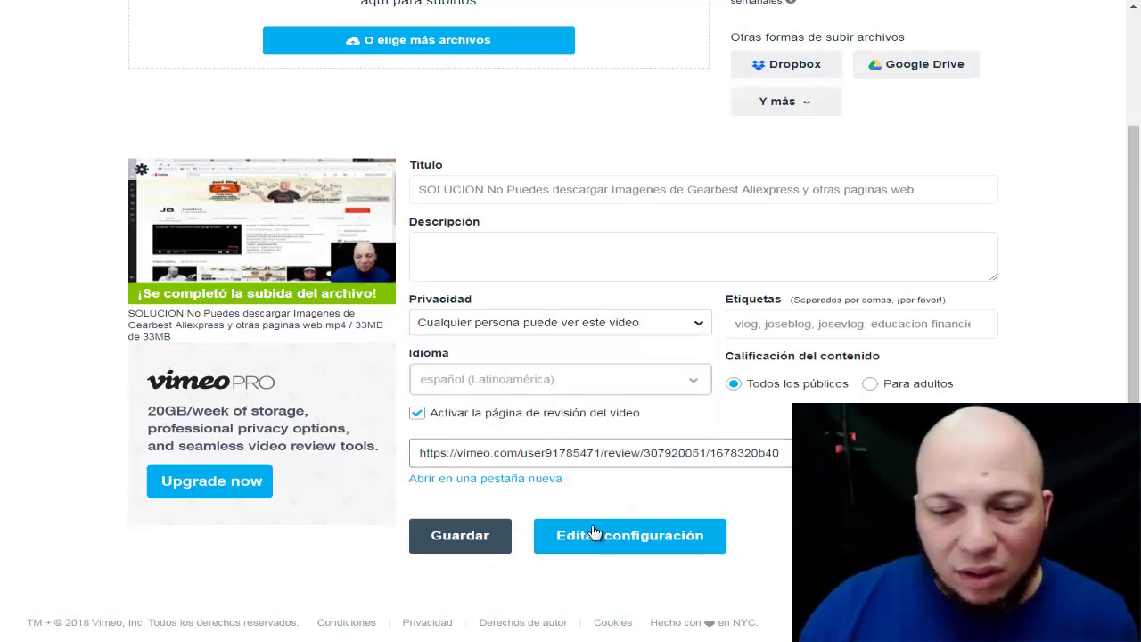
click(673, 544)
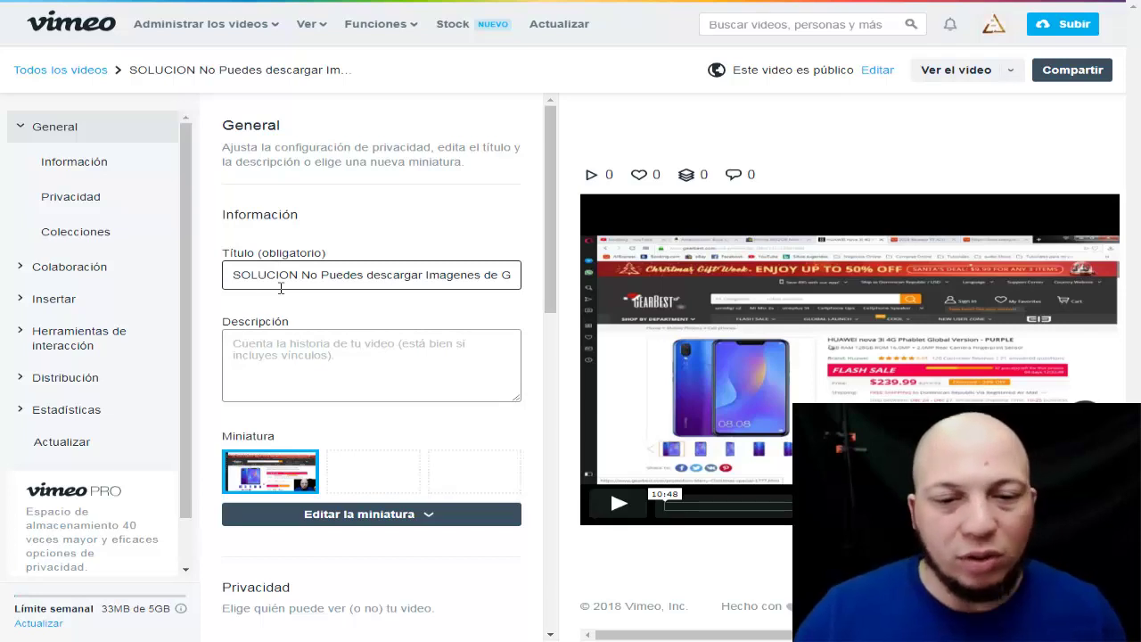
Step: Paste the prepared text with channel and social links into the video's description
click(280, 353)
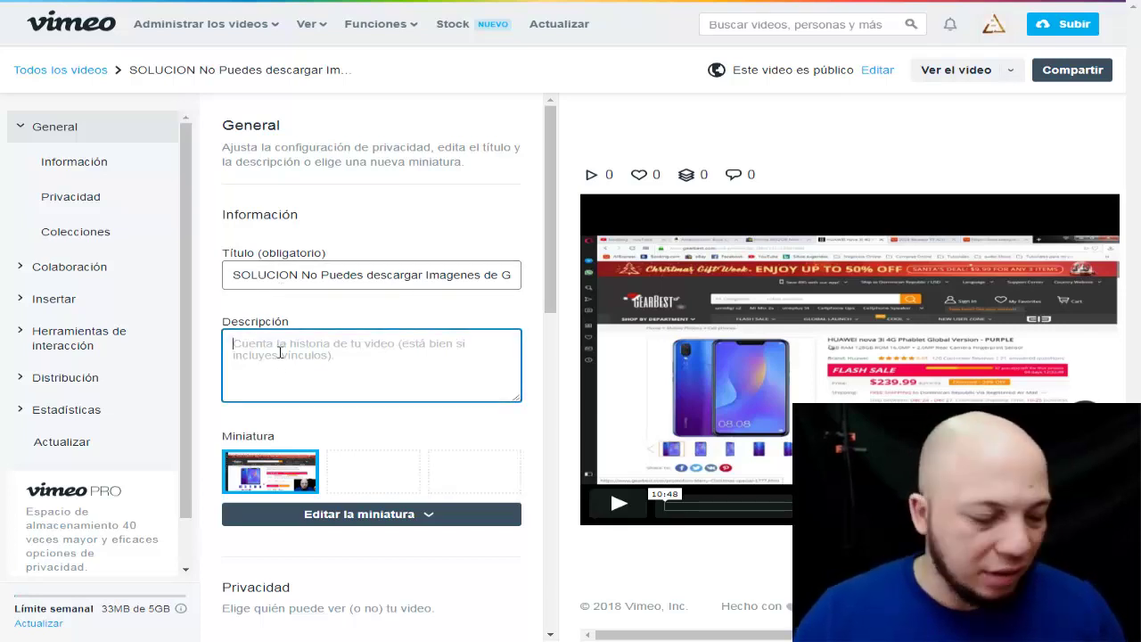
key(ctrl+v)
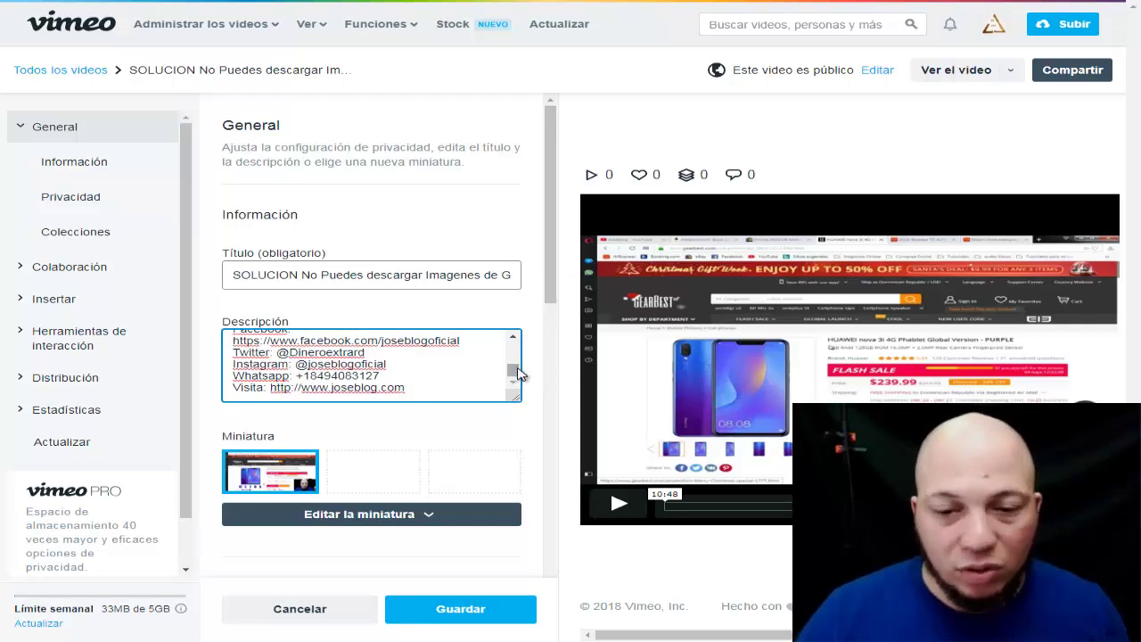
drag(517, 373, 517, 349)
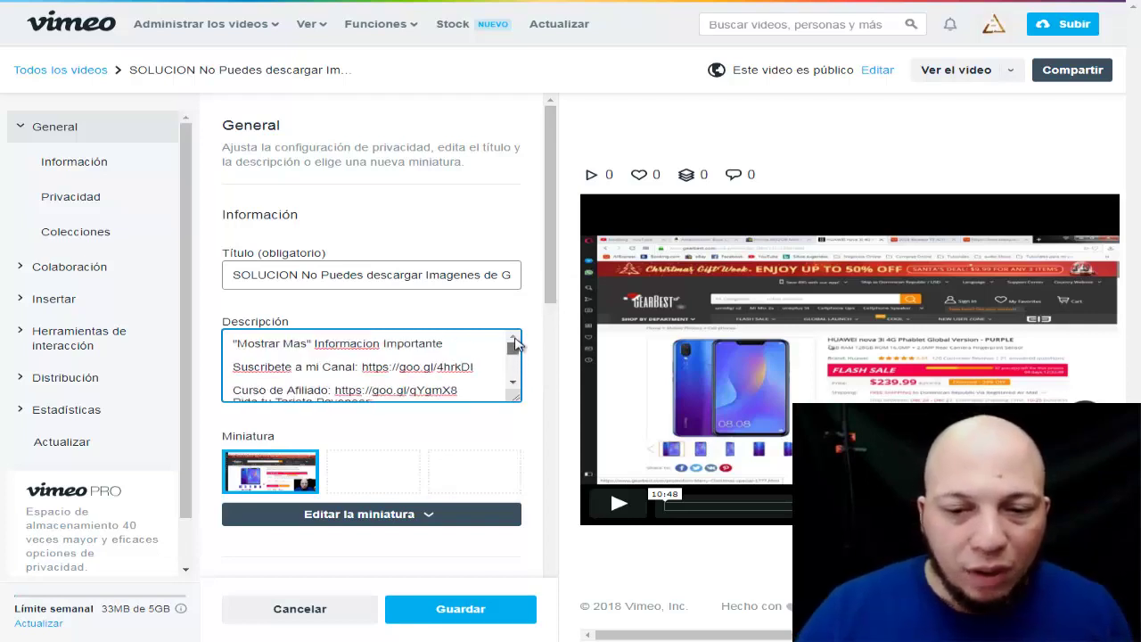
Step: Choose the video frame at about 01:30, showing the enlarged watch, as the thumbnail
click(430, 520)
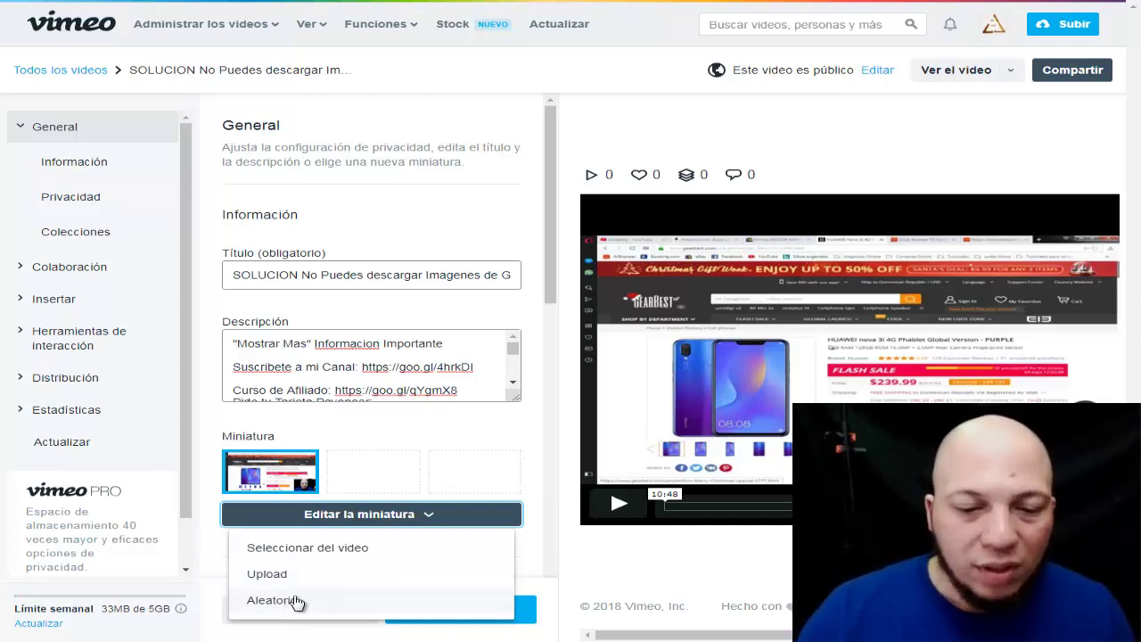
click(354, 551)
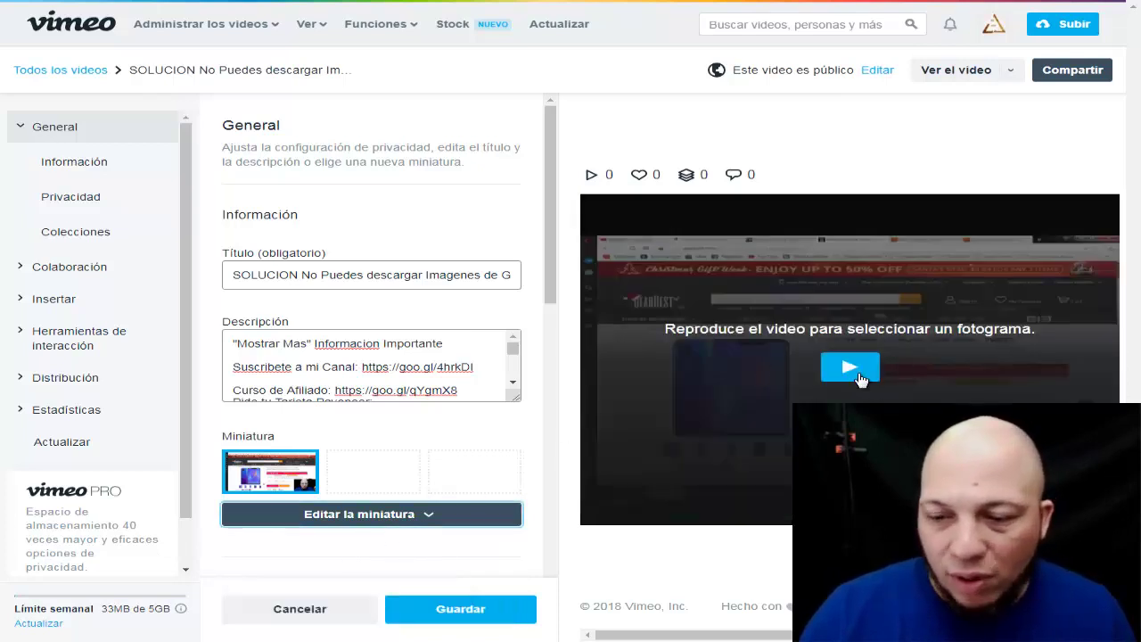
click(859, 375)
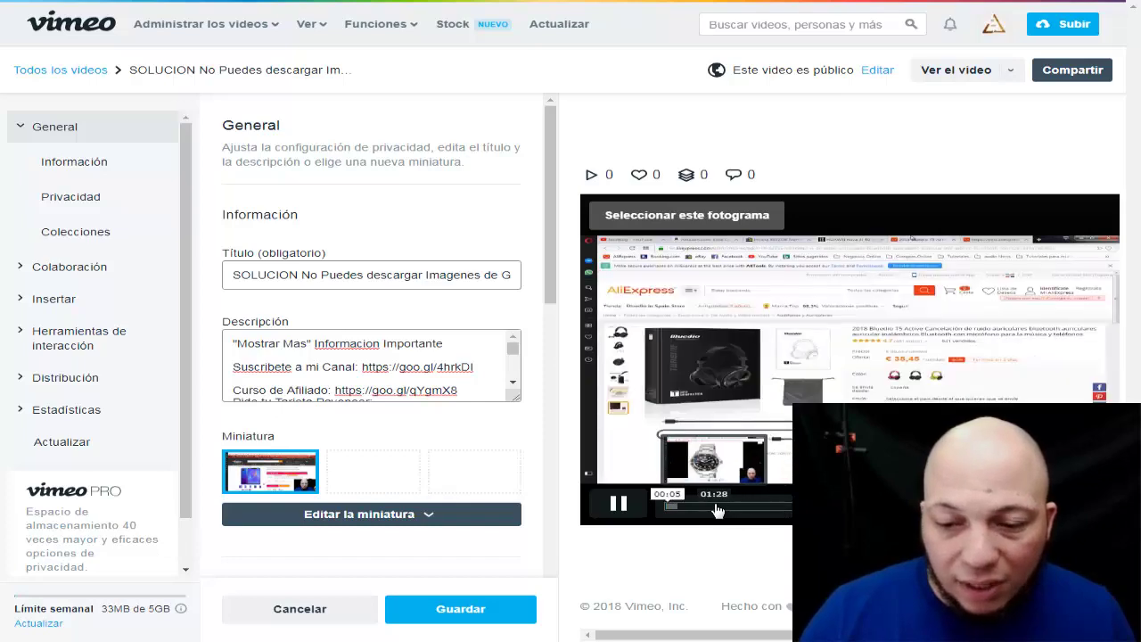
click(713, 504)
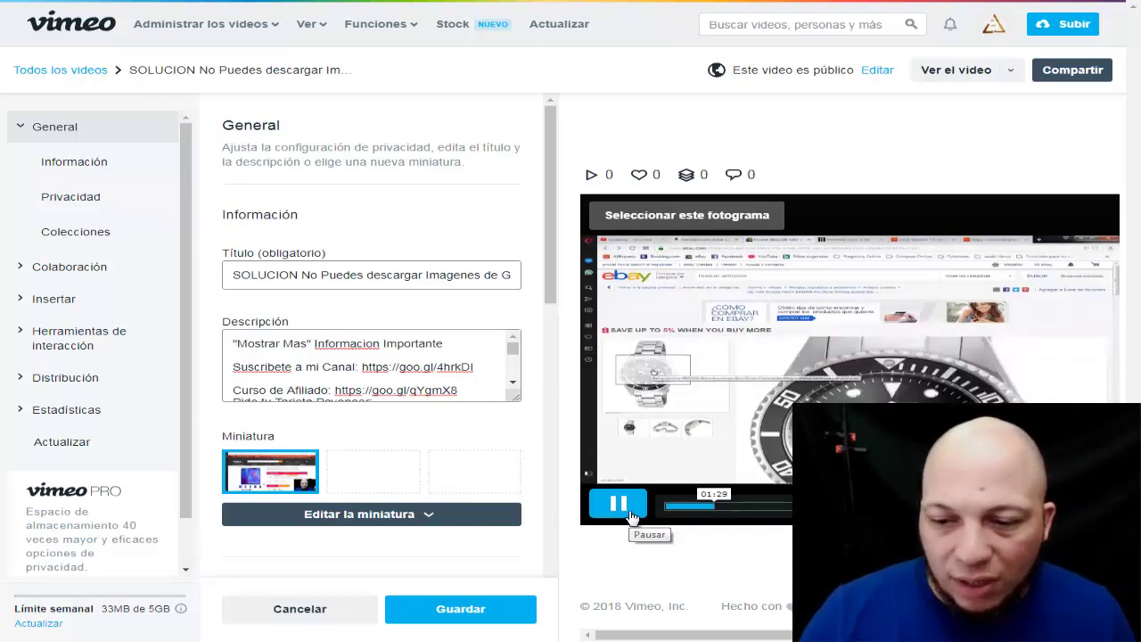
click(630, 517)
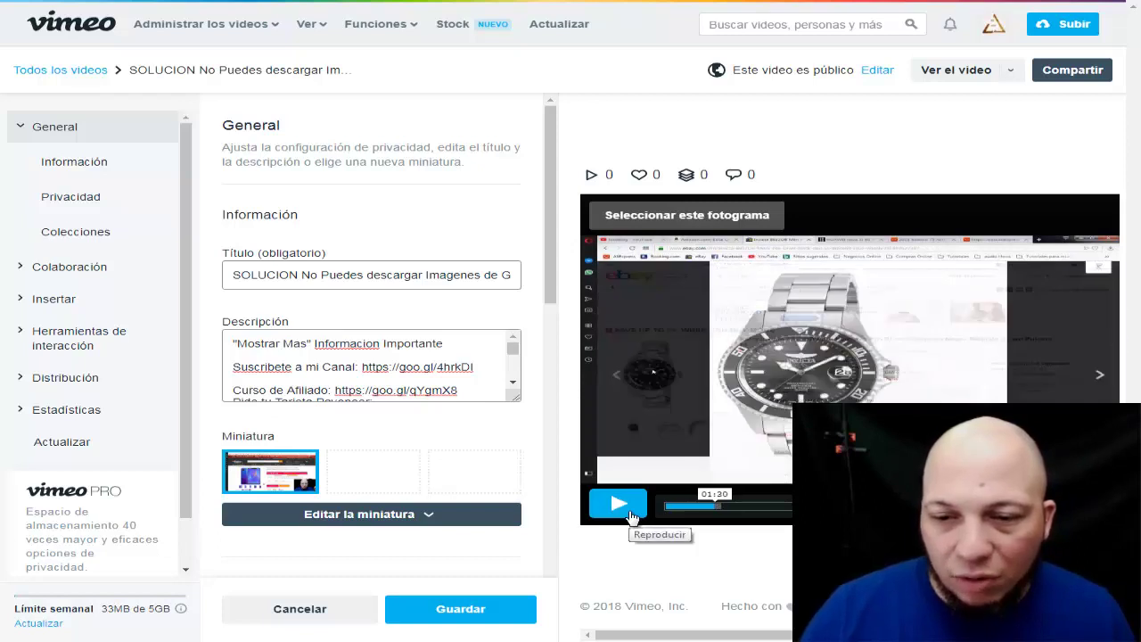
click(683, 217)
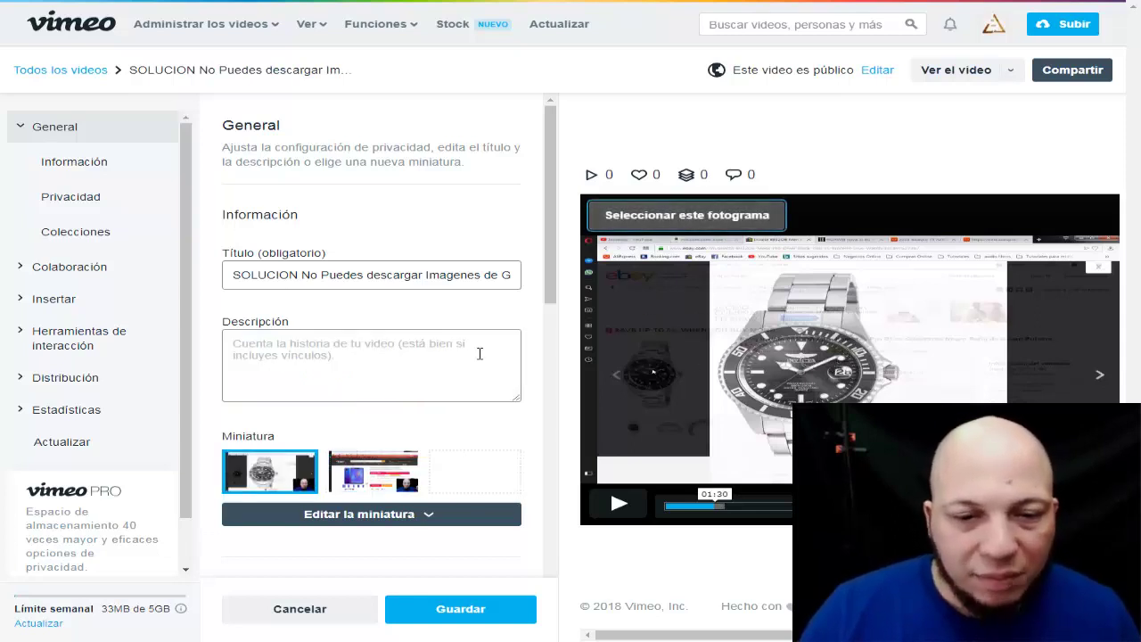
Step: Fill the empty description with the copied "Mostrar Mas" Informacion Importante text and save the video's changes
click(380, 345)
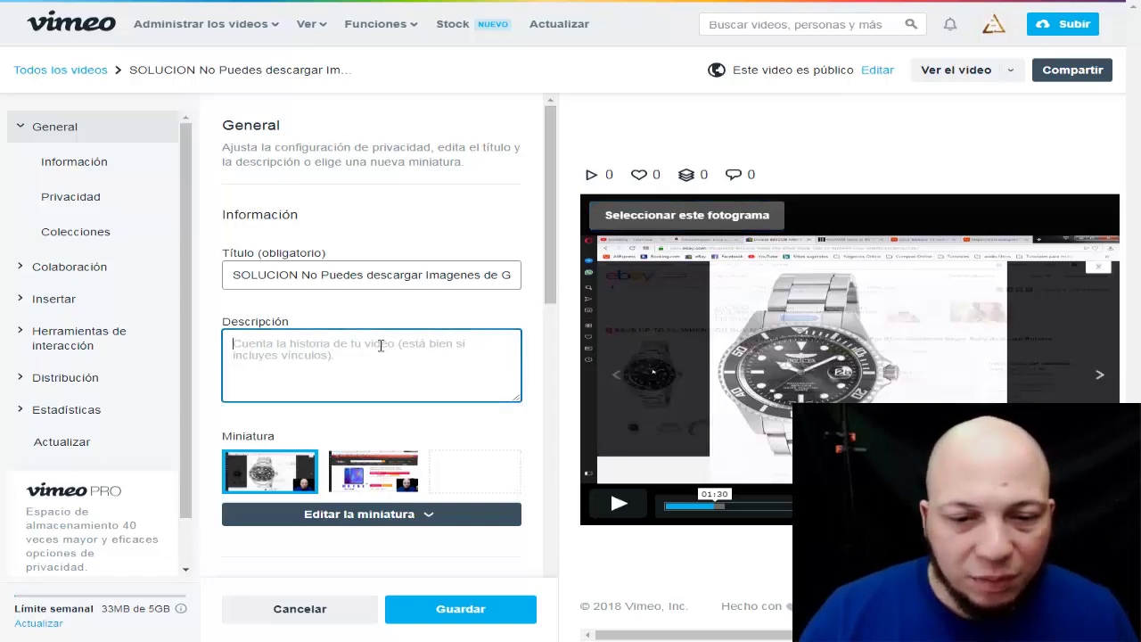
scroll(557, 303, down, 1)
scroll(556, 285, up, 1)
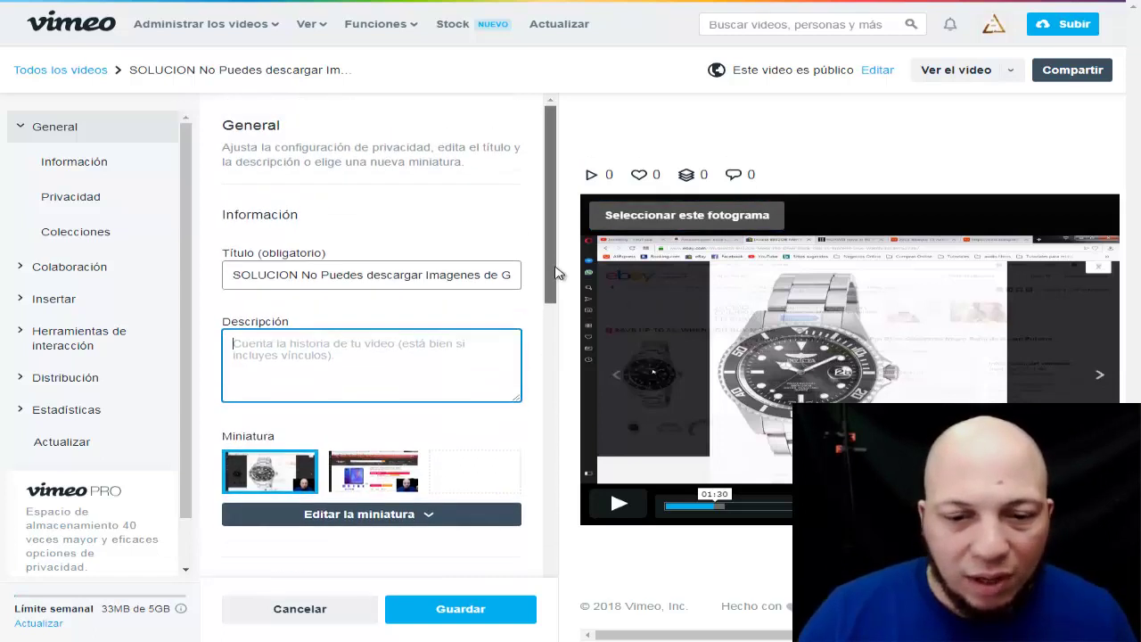
key(ctrl+v)
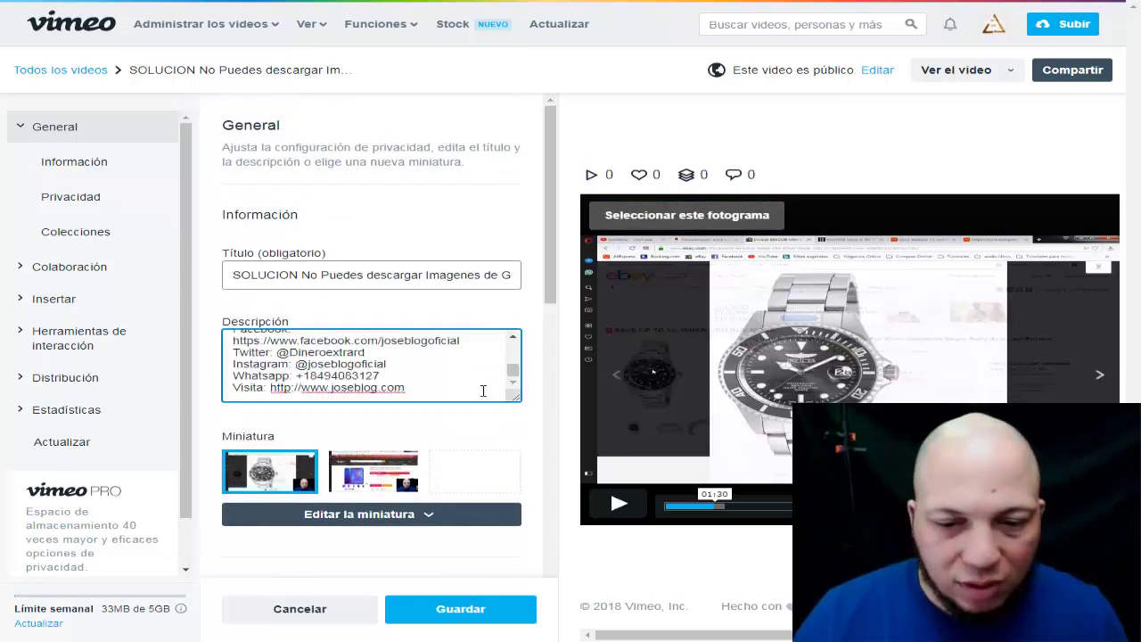
scroll(516, 376, up, 5)
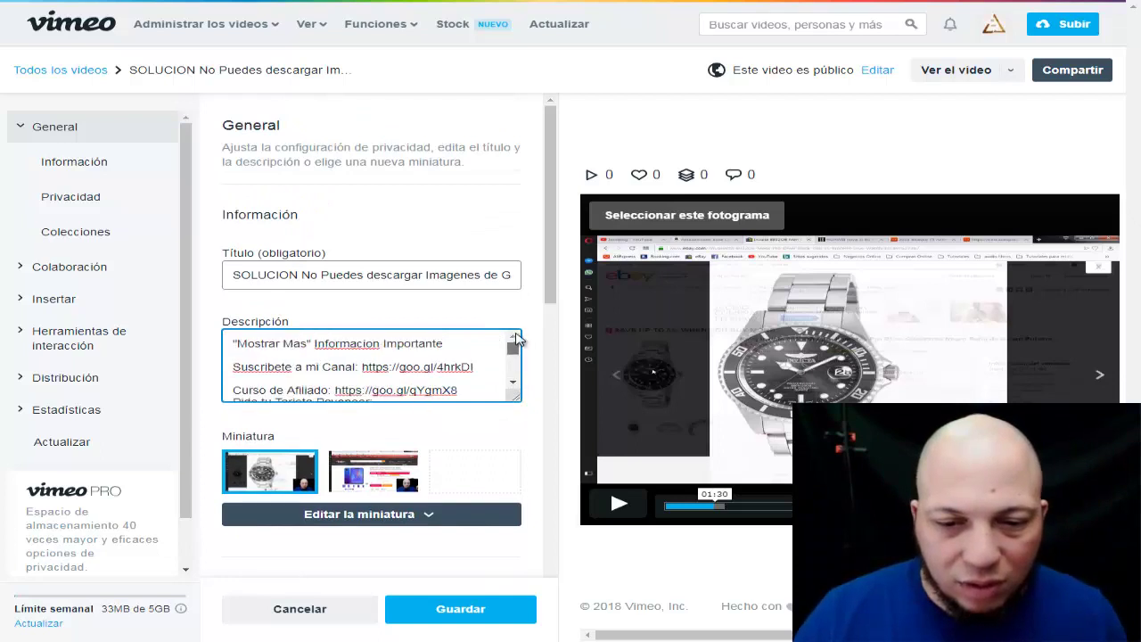
click(517, 608)
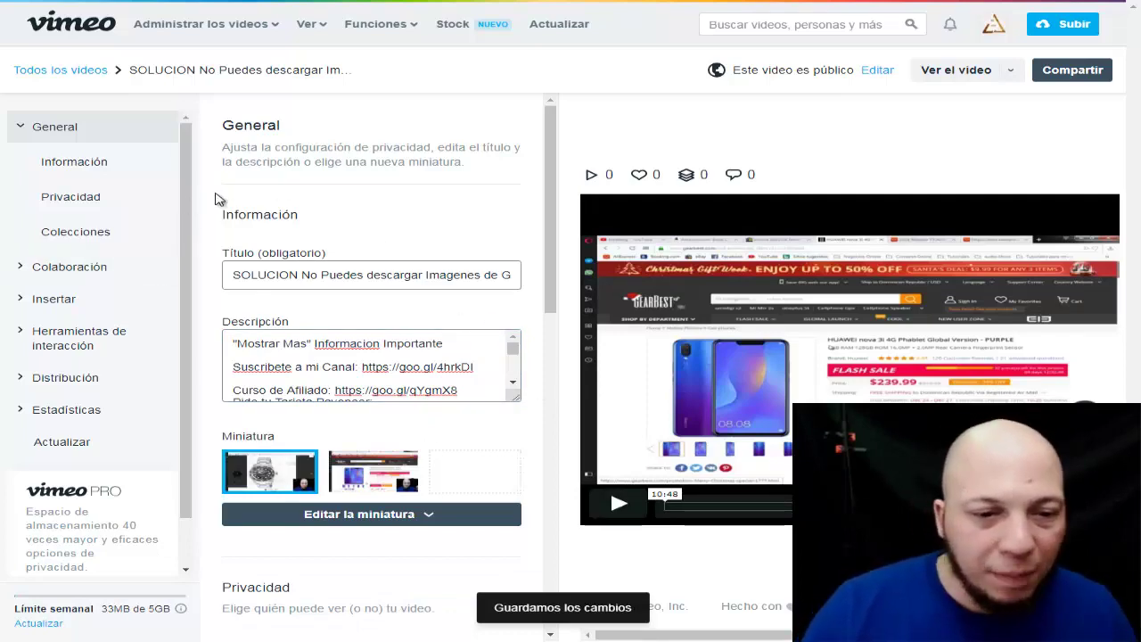
Step: Turn off the "Permitir descargas" option in the video's privacy settings and save the changes
scroll(560, 267, down, 4)
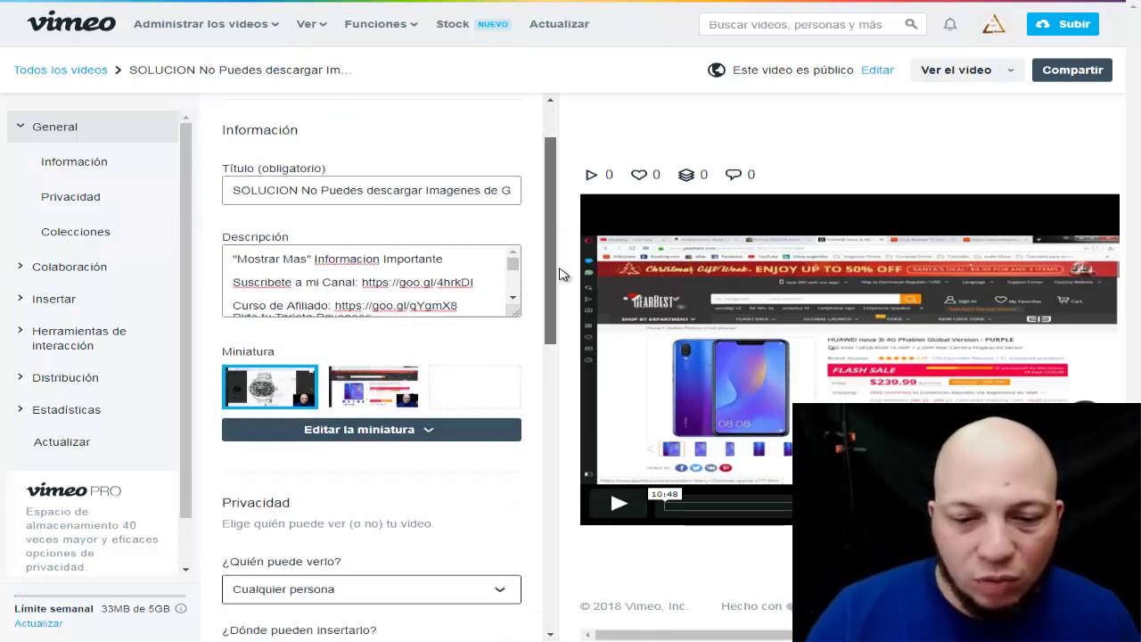
scroll(567, 357, down, 1)
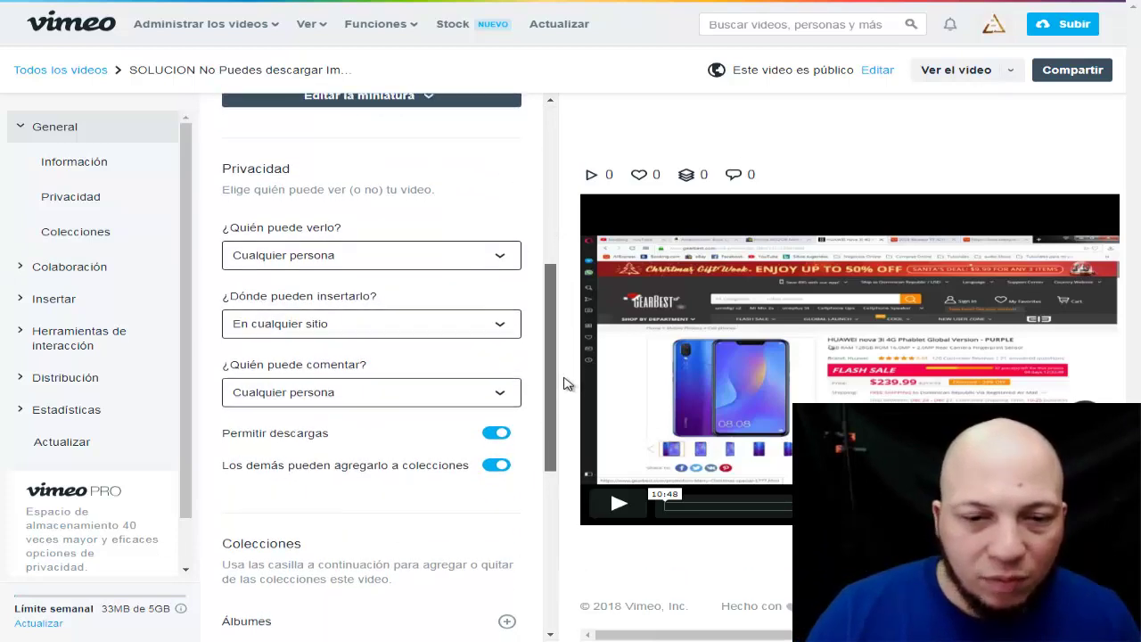
scroll(561, 370, up, 1)
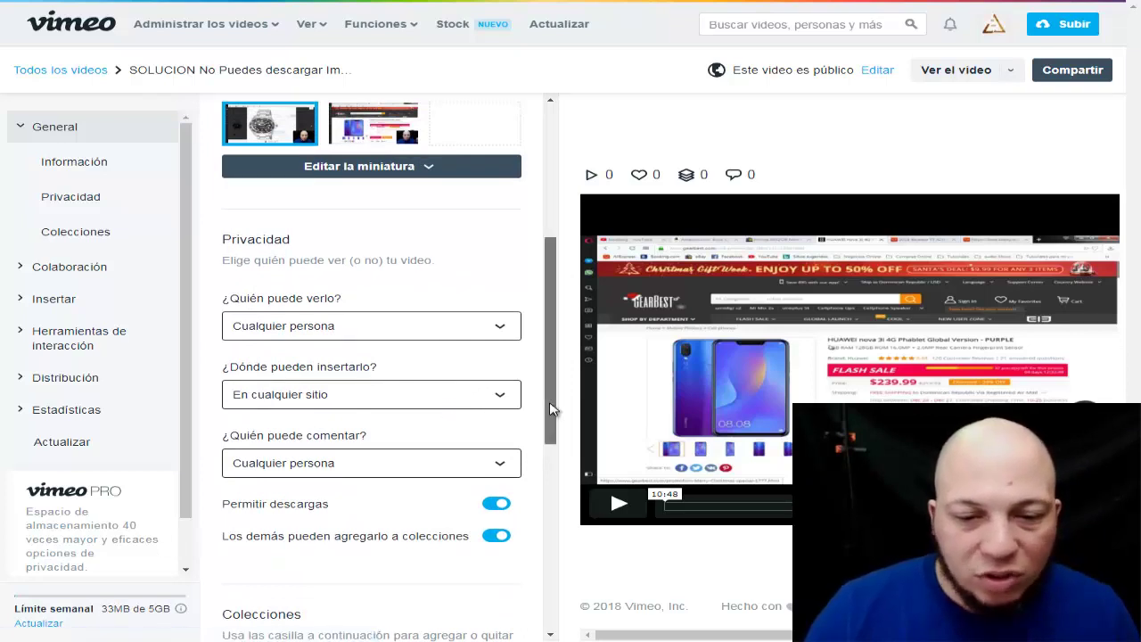
scroll(548, 405, down, 1)
click(504, 337)
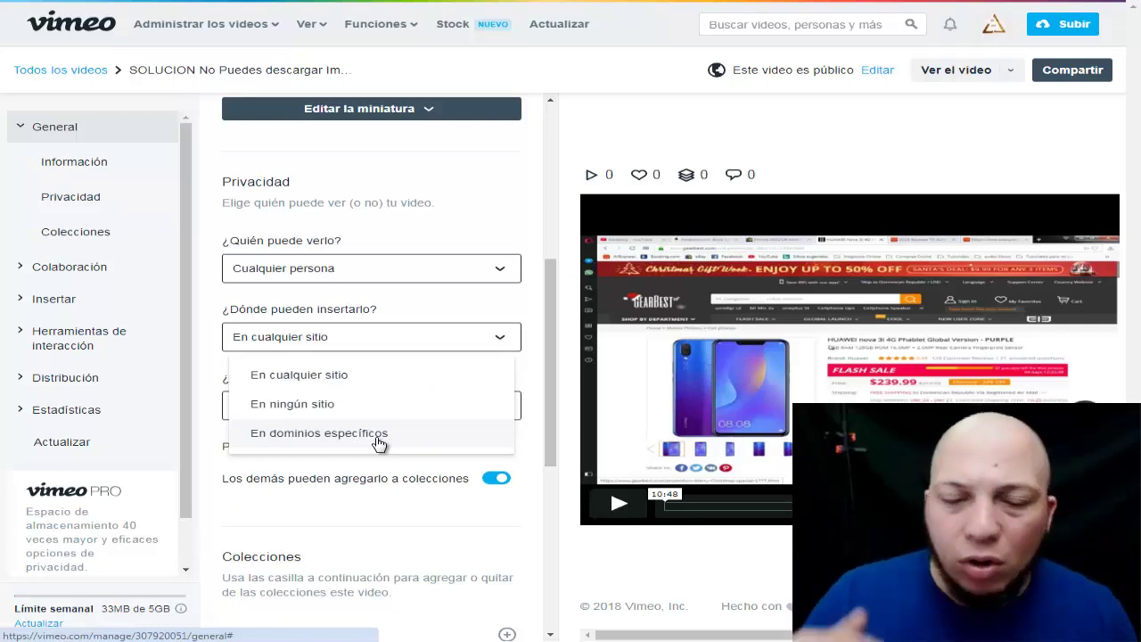
click(538, 319)
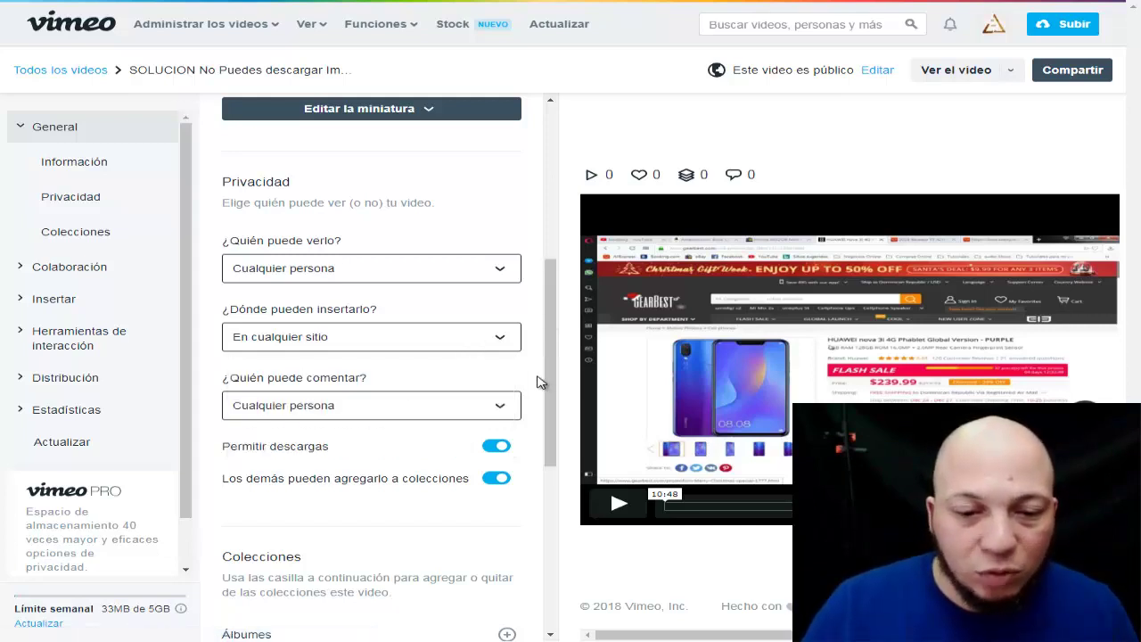
scroll(555, 385, down, 2)
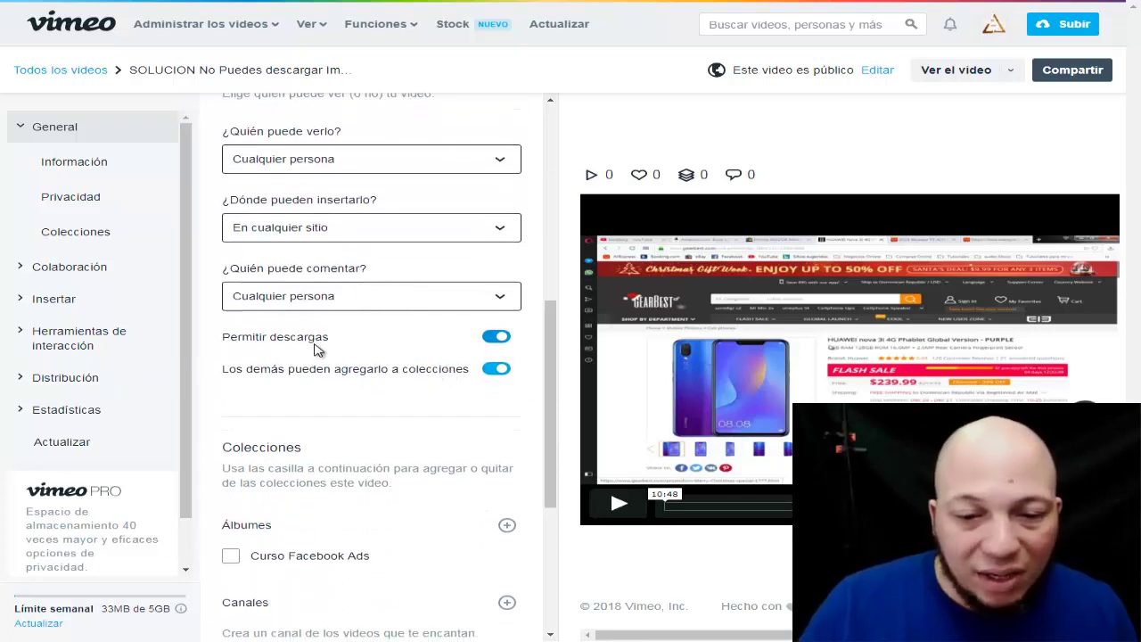
click(494, 338)
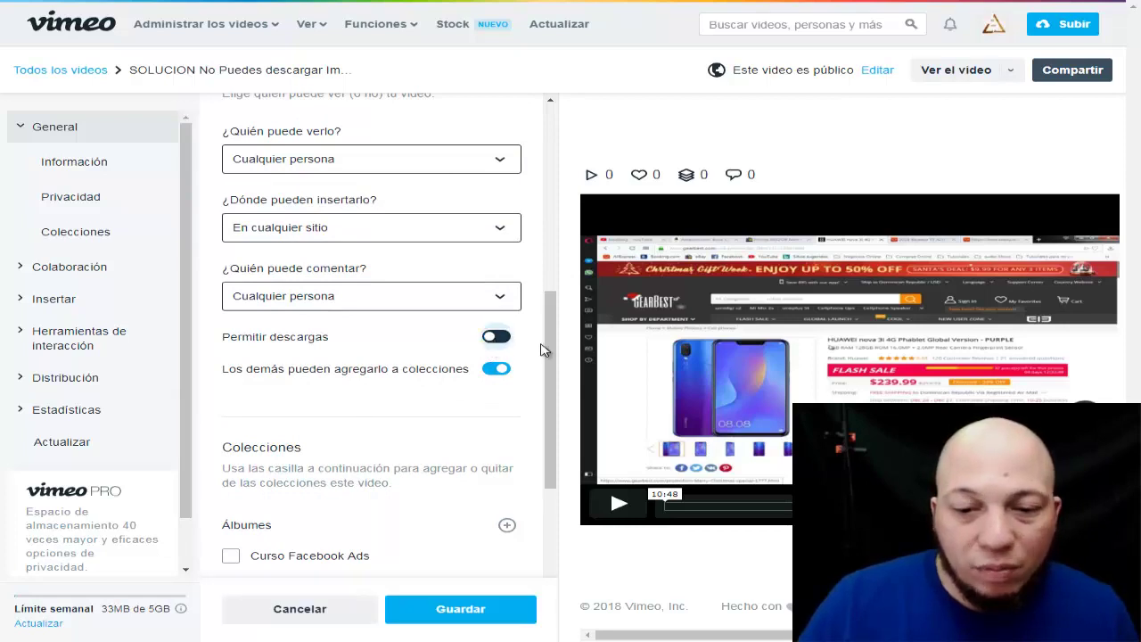
drag(547, 358, 547, 461)
click(520, 611)
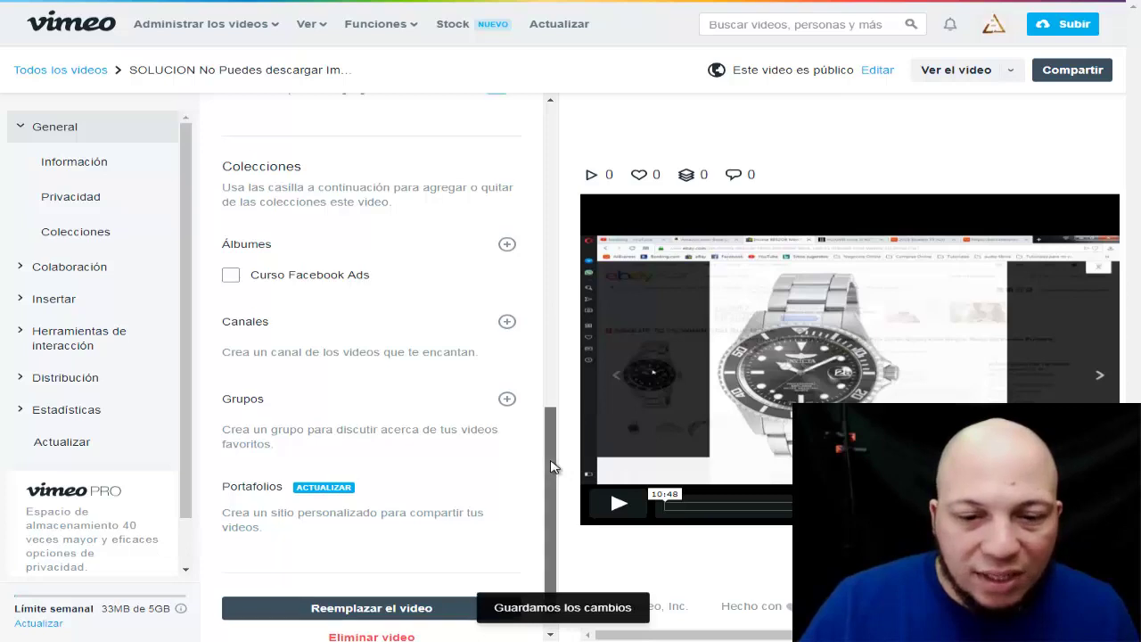
Step: Open the video's social media publishing form from its distribution settings and paste the "Mostrar Mas" Informacion Importante text as the Facebook description
scroll(550, 466, down, 1)
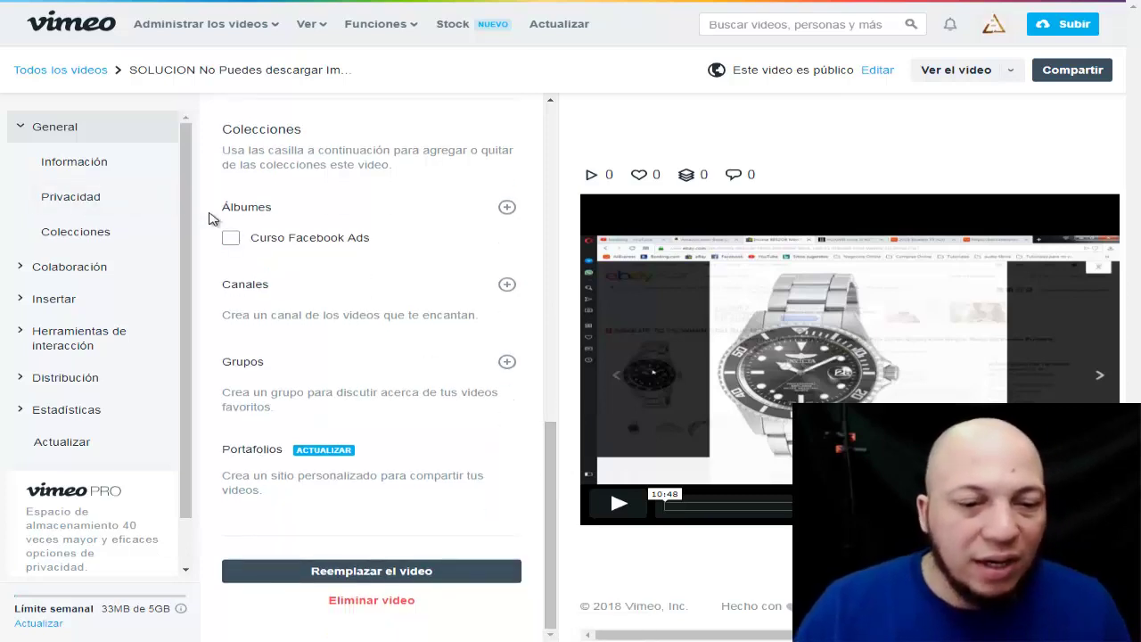
click(113, 336)
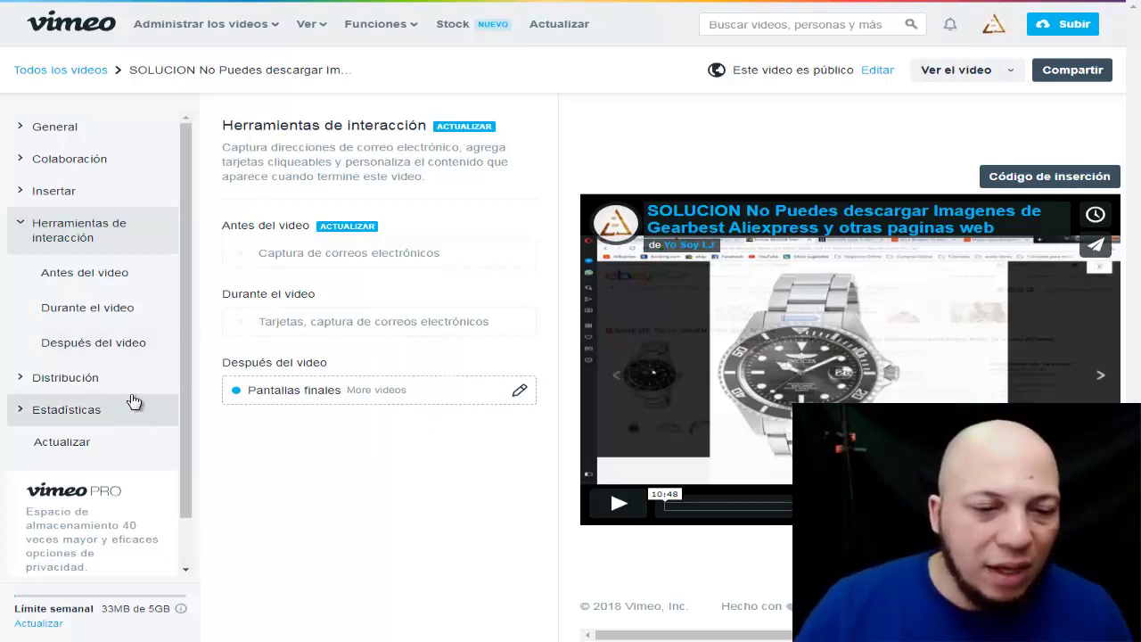
click(83, 380)
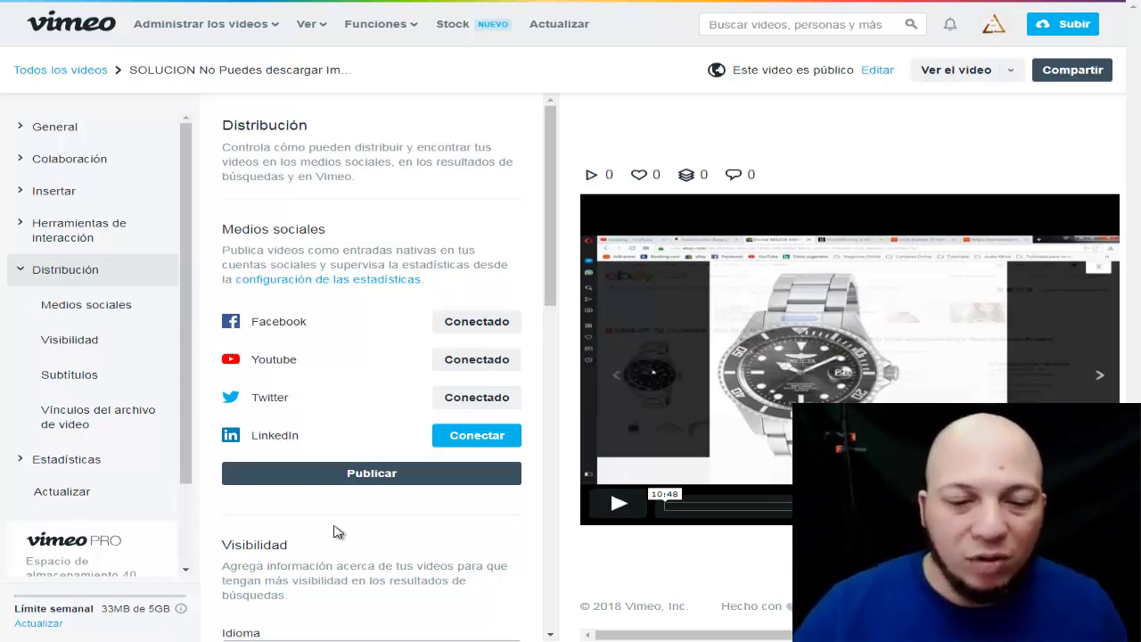
click(397, 478)
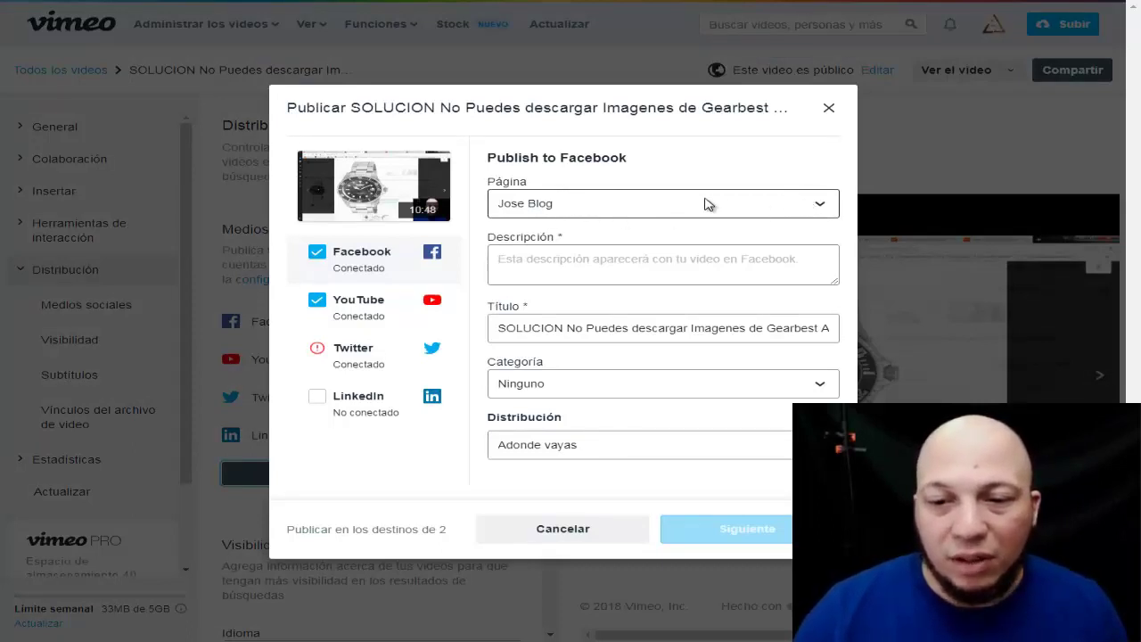
click(616, 265)
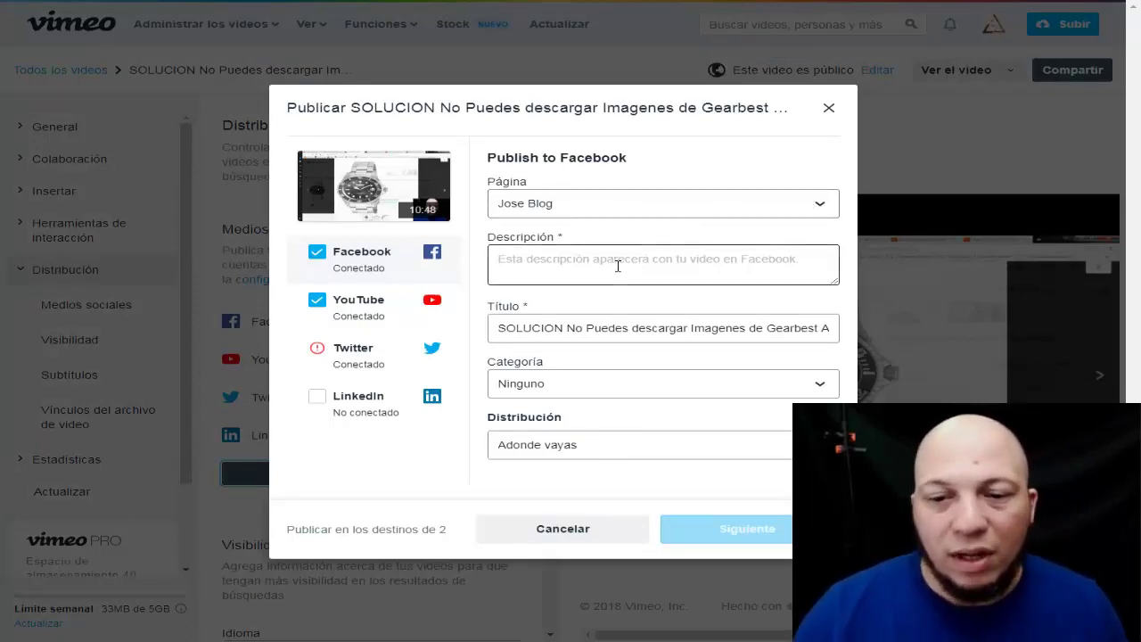
click(548, 262)
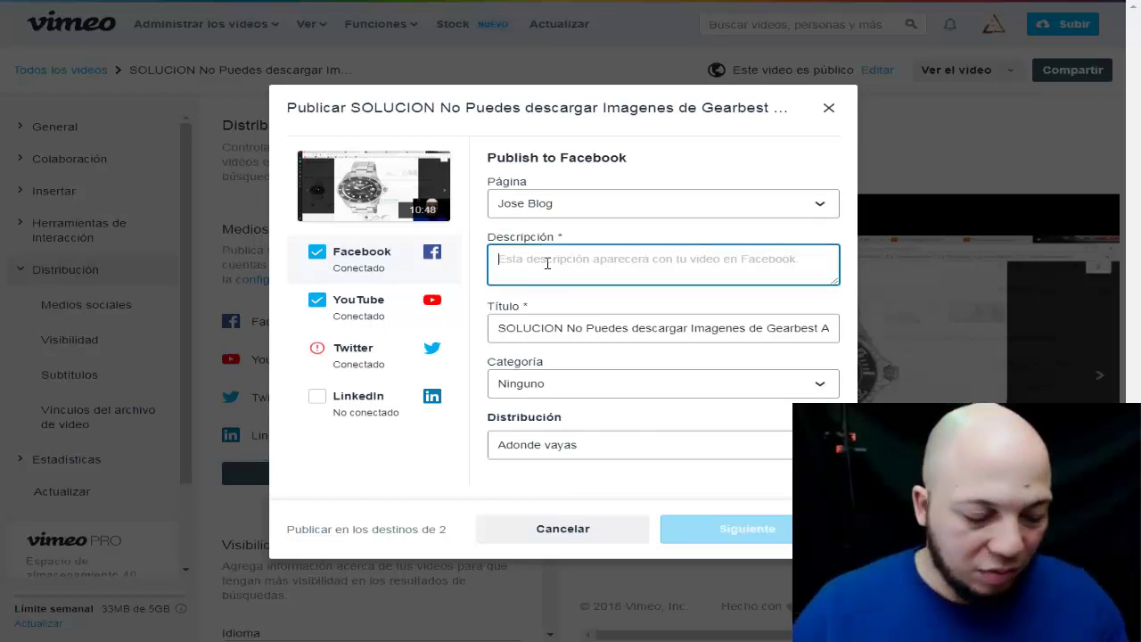
key(ctrl+v)
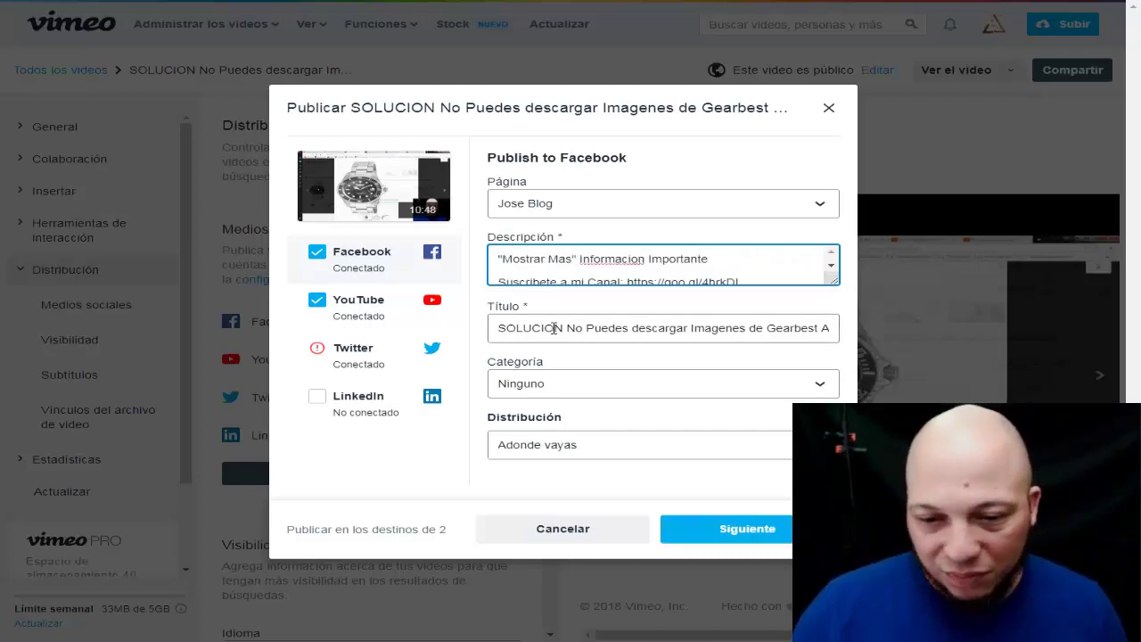
Step: Set the Facebook post's category to Business and publish the video to Facebook and YouTube
click(819, 387)
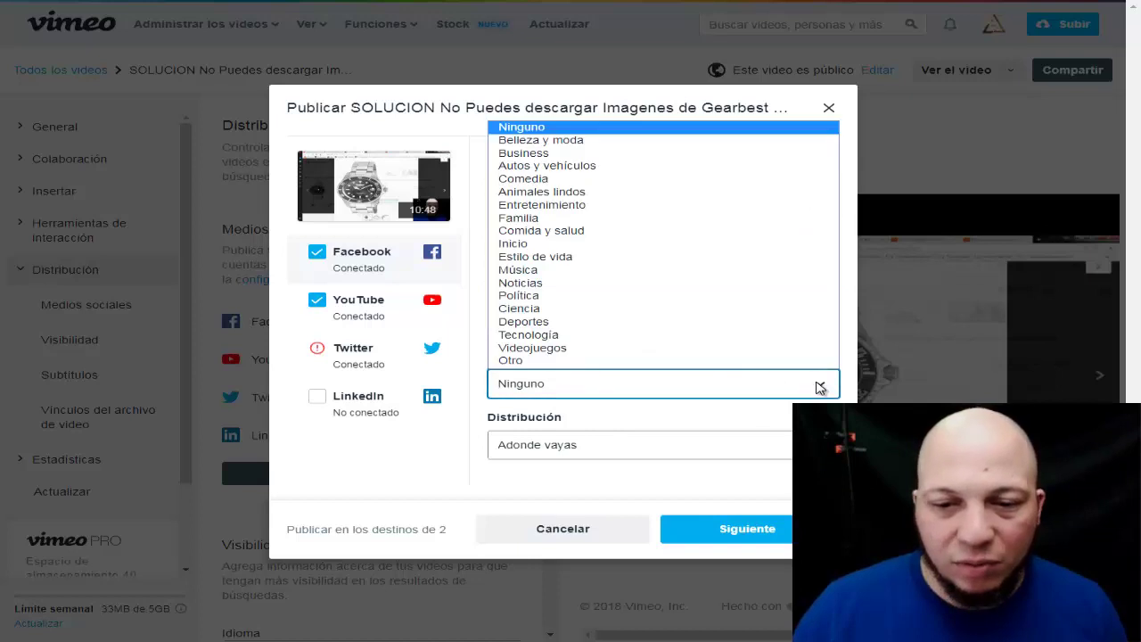
click(555, 153)
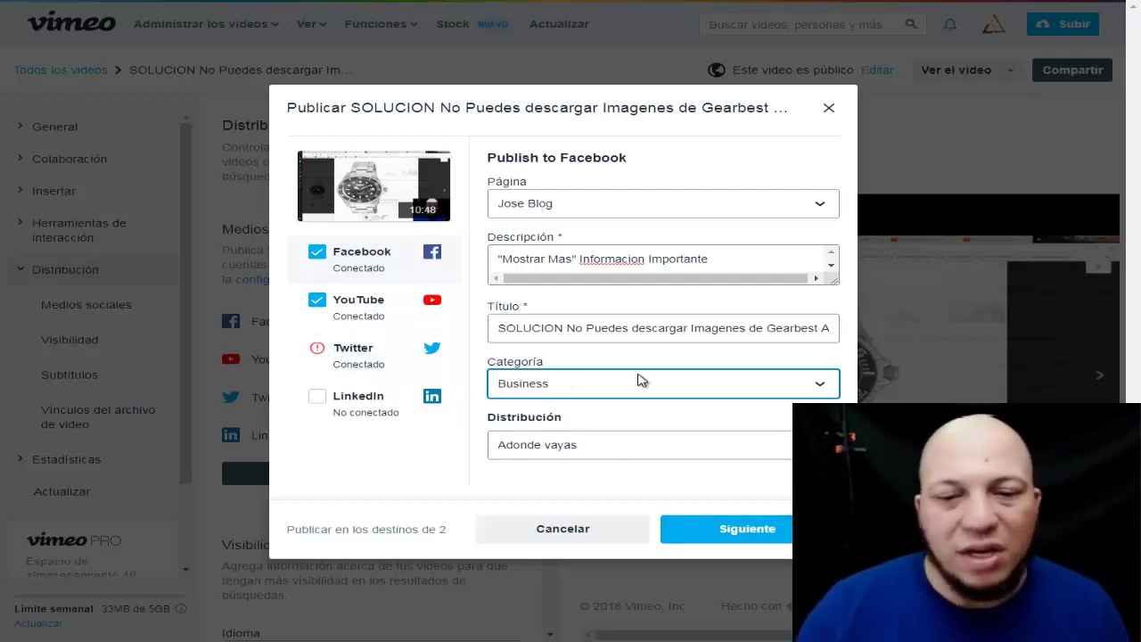
click(756, 533)
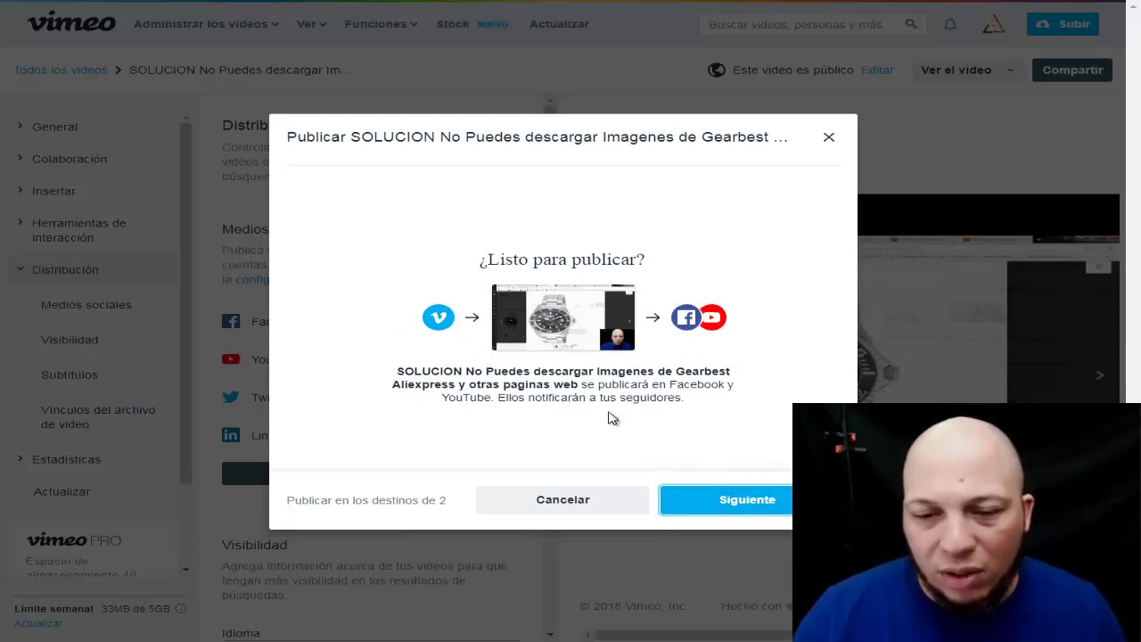
click(752, 501)
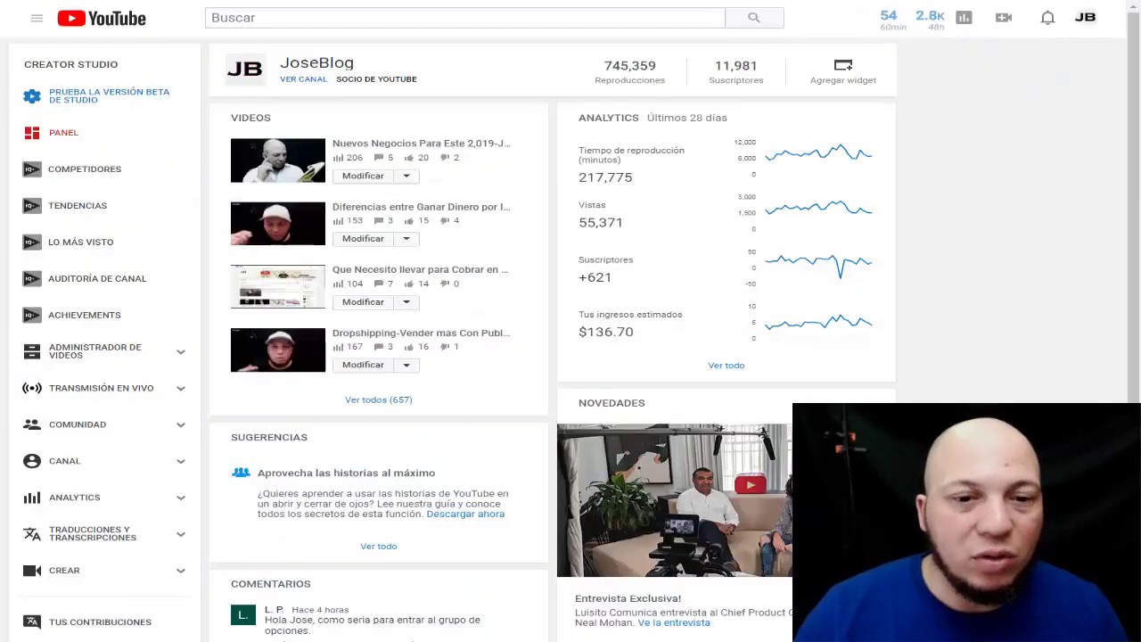
Step: In YouTube Creator Studio, set the newly uploaded "SOLUCION No Puedes descargar Imagenes" video's visibility to No listado and save the changes
click(71, 134)
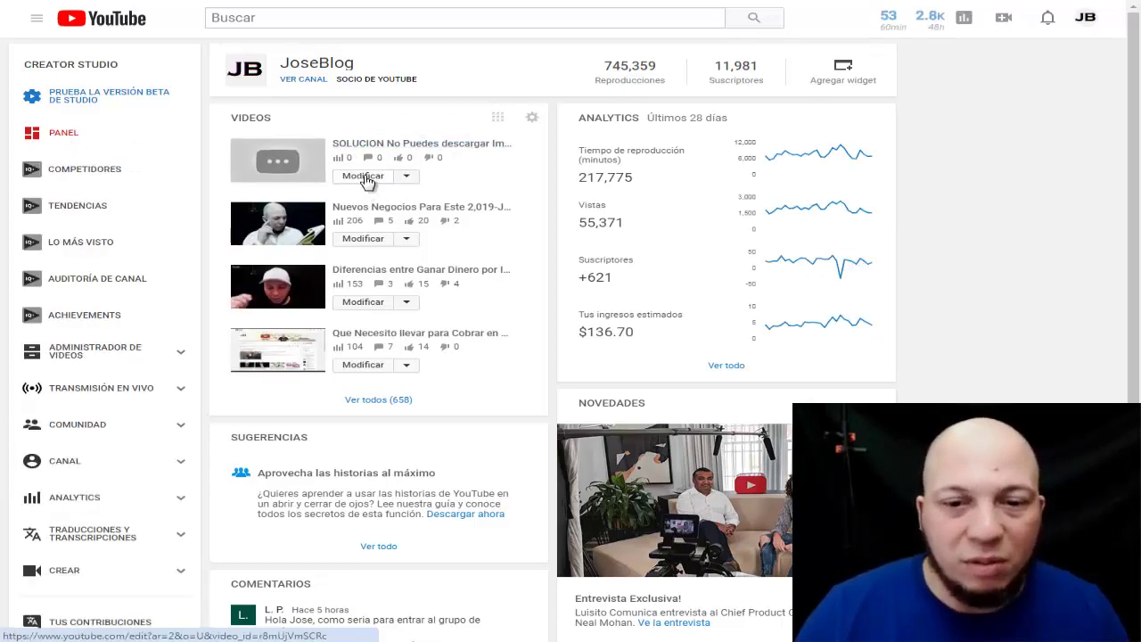
click(366, 177)
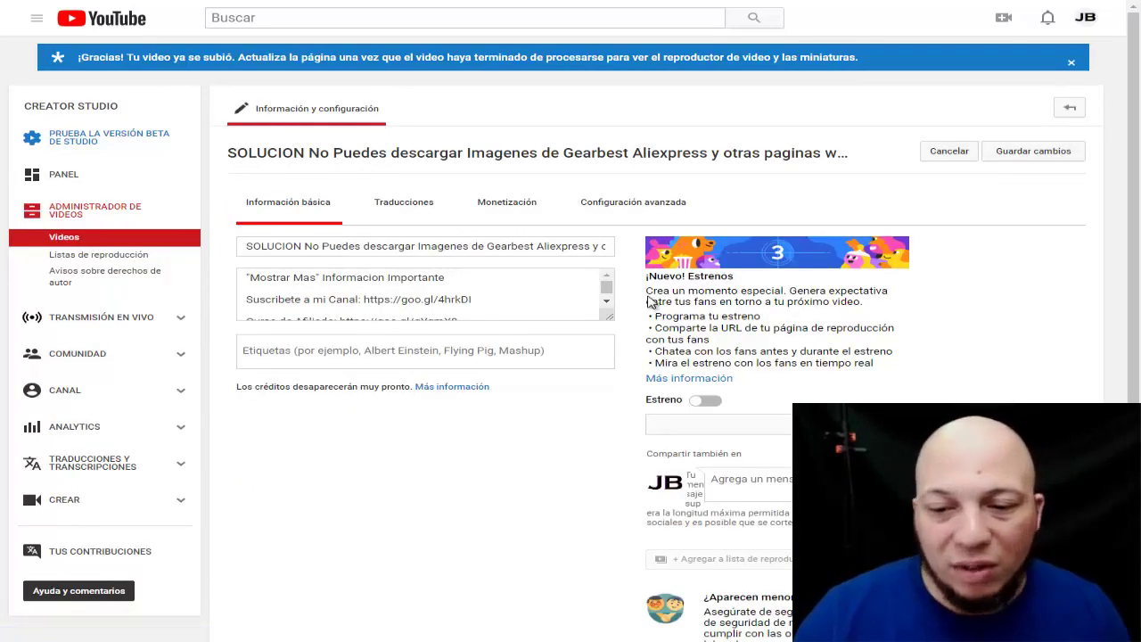
click(733, 428)
click(716, 455)
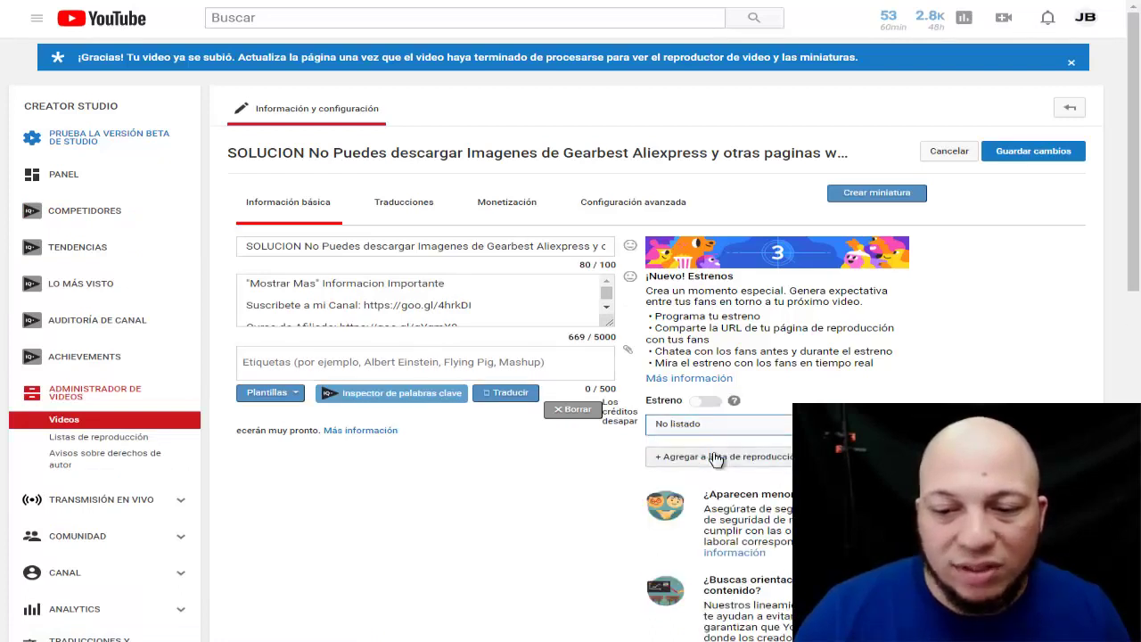
click(1034, 153)
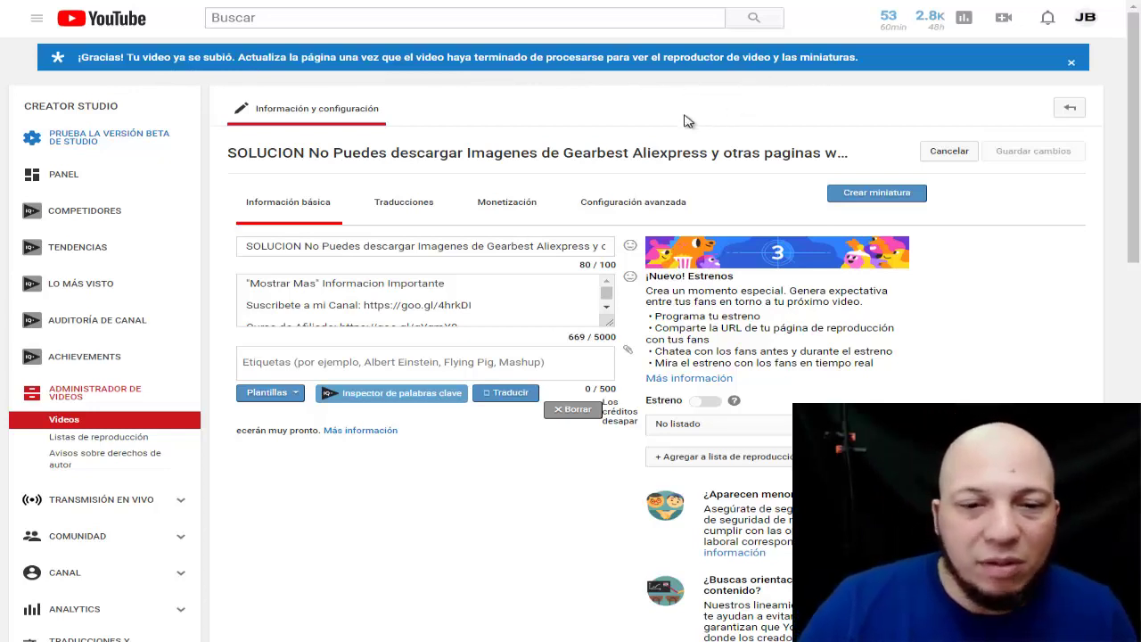
Step: Check the new upload in the YouTube video list and, on Facebook, open the page that shared the video
click(70, 422)
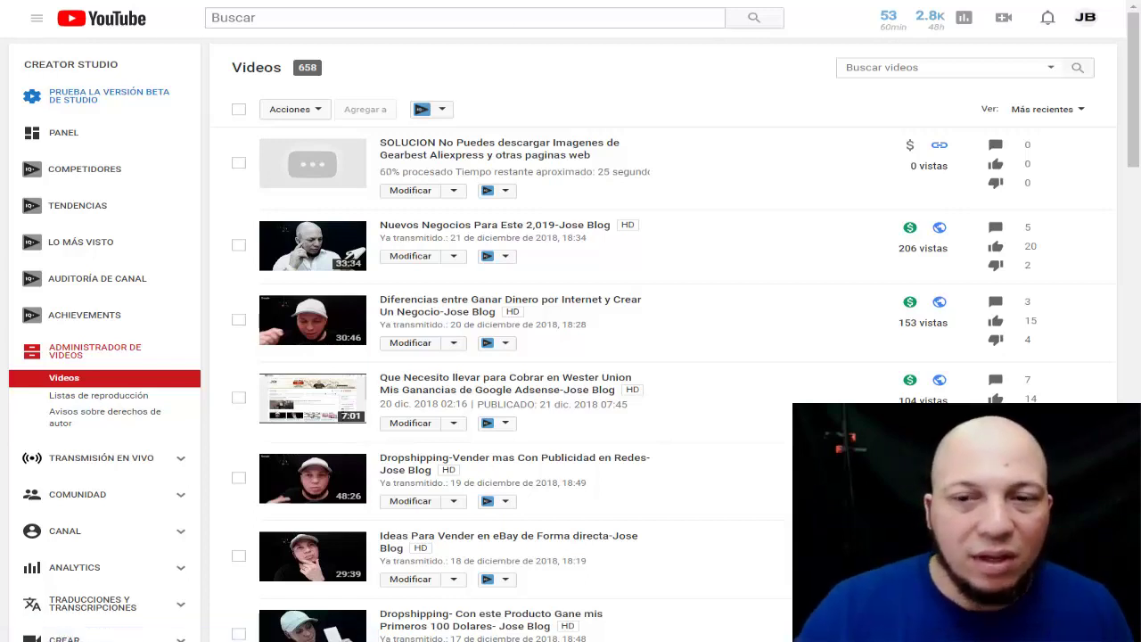
key(ctrl+t)
text(fa)
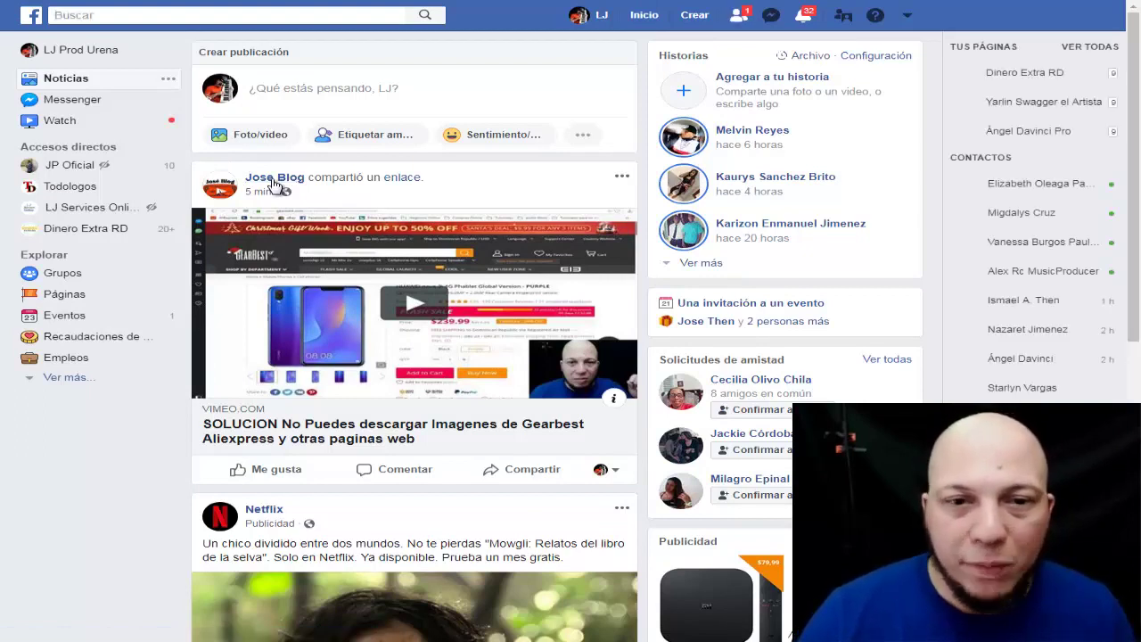
click(228, 167)
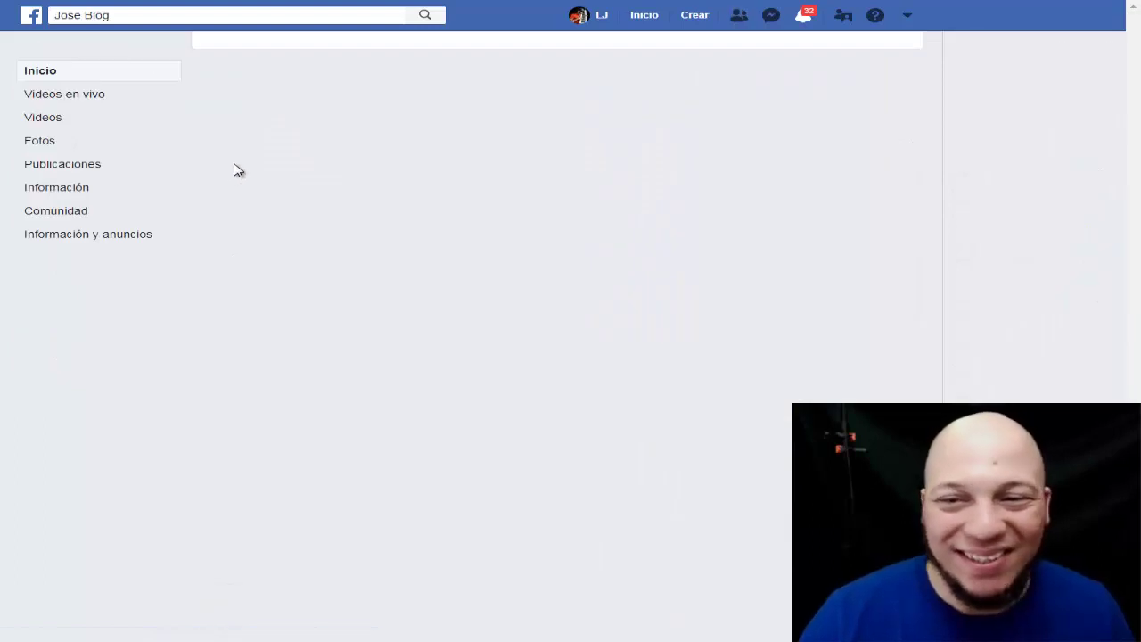